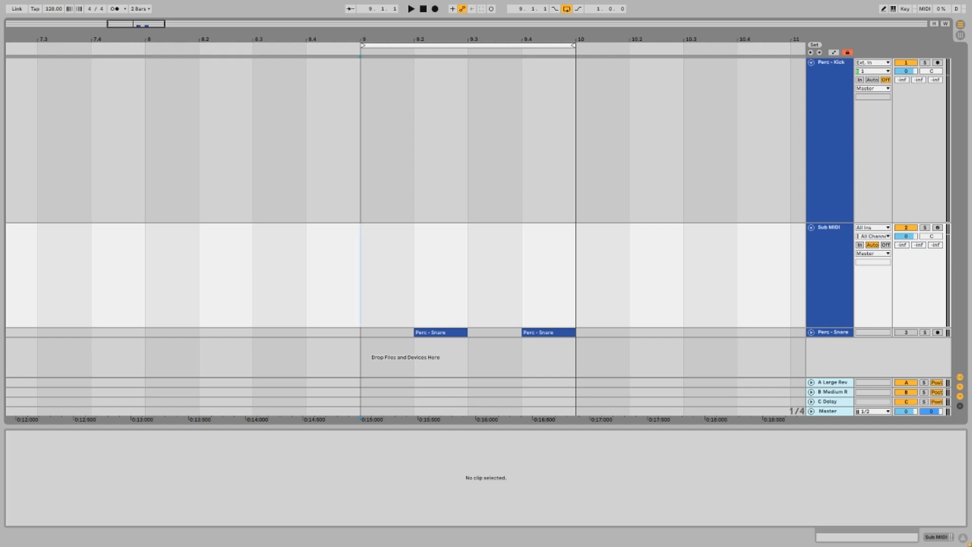
Step: Place the Kick 74 sample on the Perc - Kick track at bar 9 and audition it
{"action": "left_click_drag", "start_coordinate": [2, 284], "coordinate": [350, 177]}
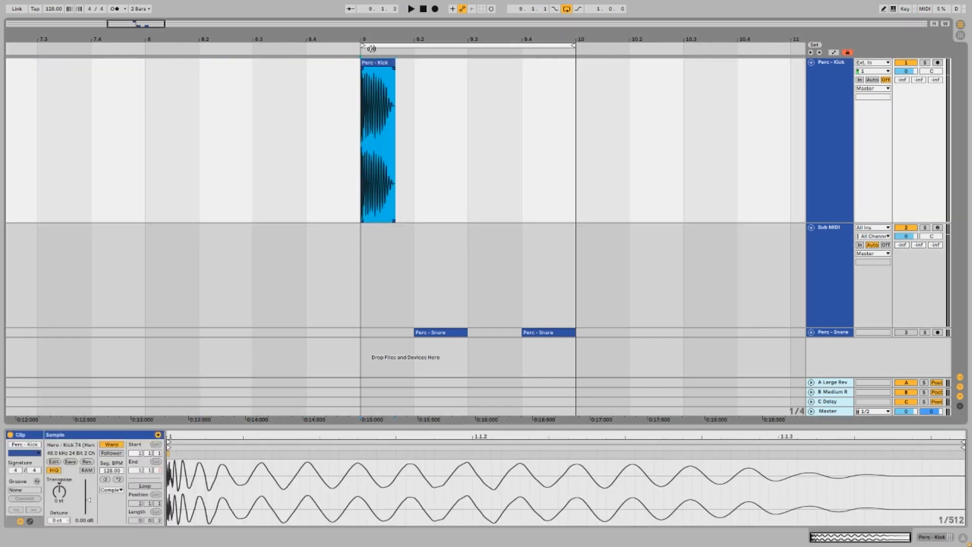
{"action": "left_click_drag", "start_coordinate": [372, 36], "coordinate": [297, 33]}
{"action": "key", "text": "space"}
{"action": "key", "text": "space"}
{"action": "key", "text": "space"}
{"action": "key", "text": "space"}
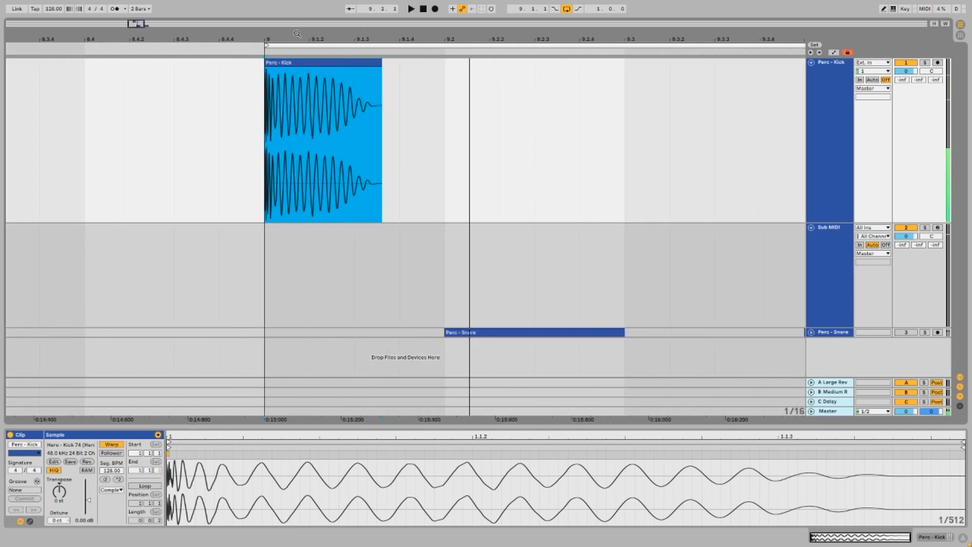
{"action": "key", "text": "space"}
{"action": "key", "text": "space"}
Step: Examine the attack and tail of the kick waveform while listening to the sample
{"action": "left_click", "coordinate": [363, 64]}
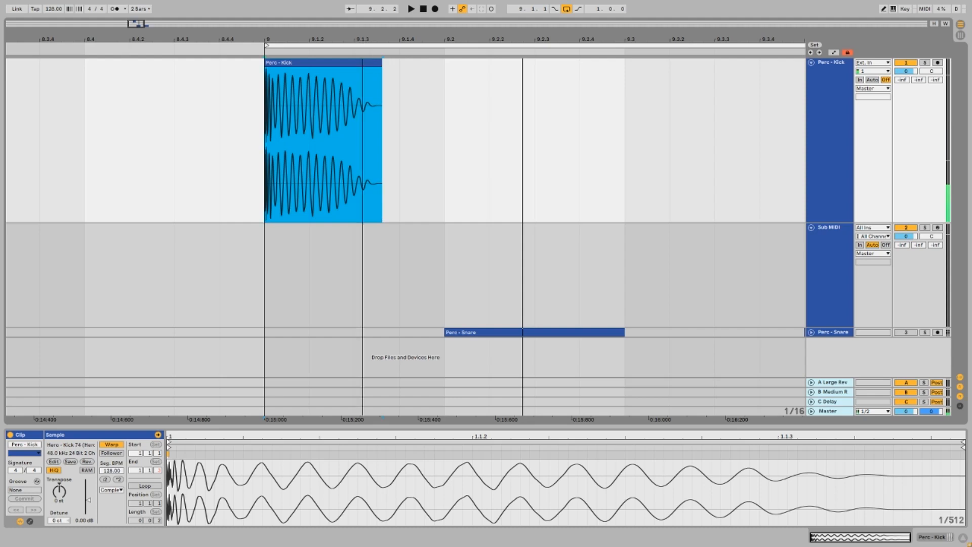
{"action": "left_click_drag", "start_coordinate": [363, 38], "coordinate": [303, 52]}
{"action": "key", "text": "space"}
{"action": "key", "text": "space"}
{"action": "scroll", "coordinate": [240, 93], "scroll_direction": "up", "scroll_amount": 5}
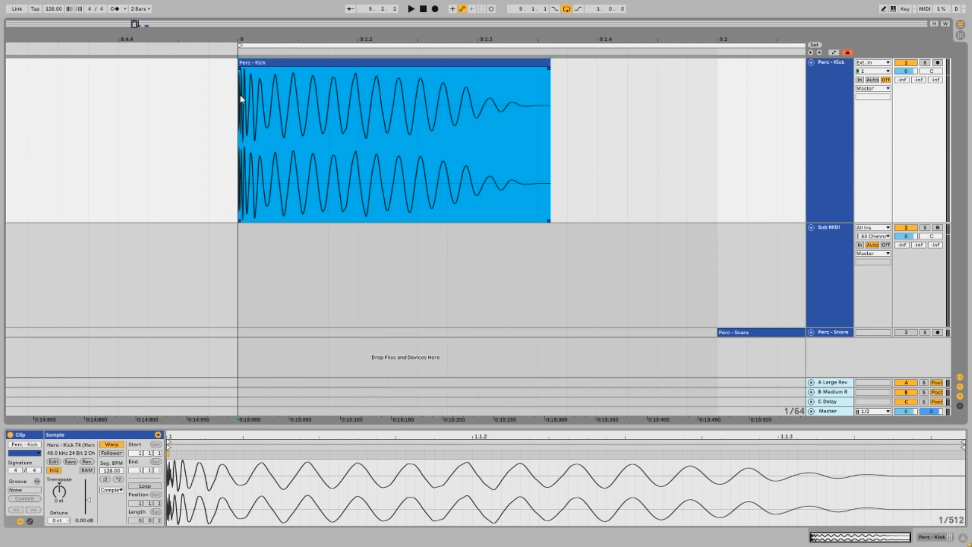
{"action": "left_click_drag", "start_coordinate": [240, 40], "coordinate": [236, 99]}
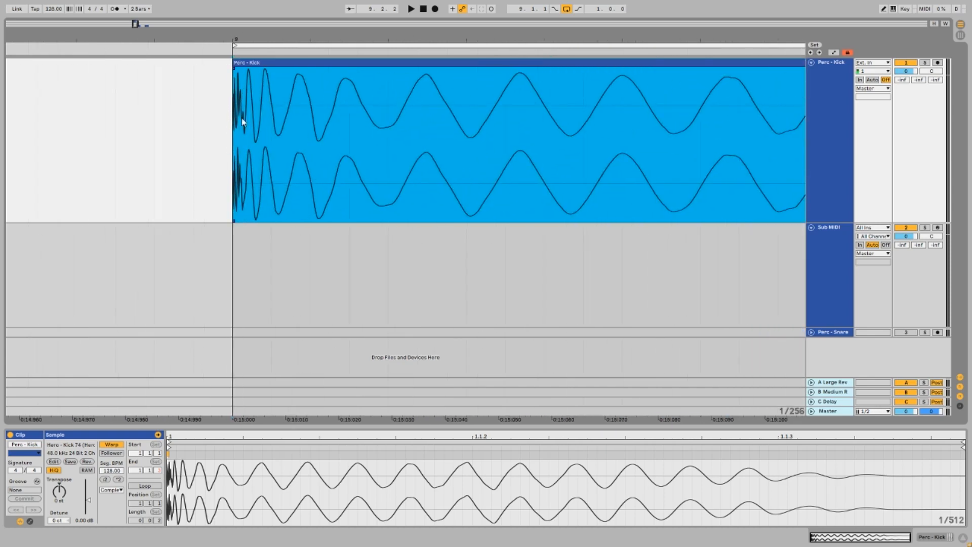
{"action": "left_click_drag", "start_coordinate": [240, 41], "coordinate": [241, 21]}
{"action": "key", "text": "space"}
{"action": "key", "text": "space"}
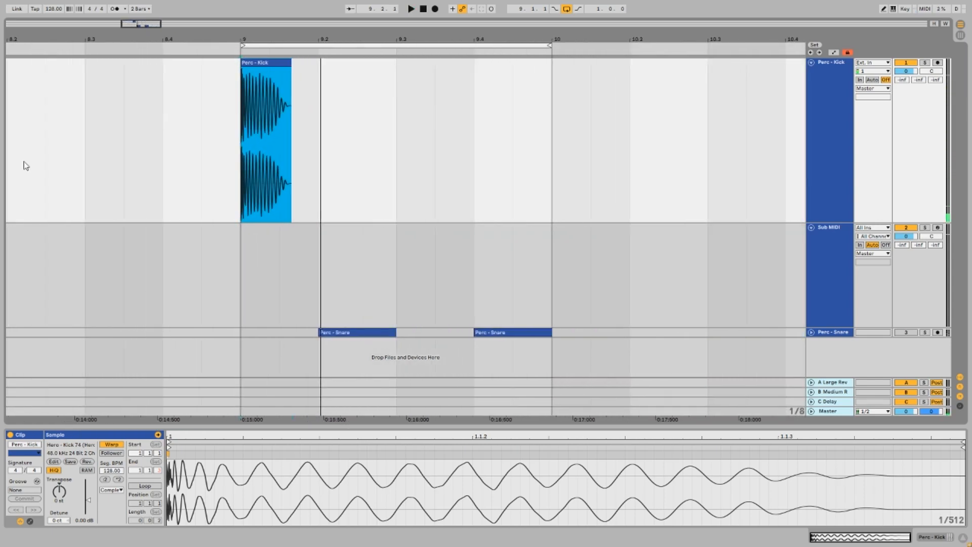
Step: Open the Massive synth on the Sub MIDI track and start a new, untitled sound
{"action": "left_click", "coordinate": [813, 295]}
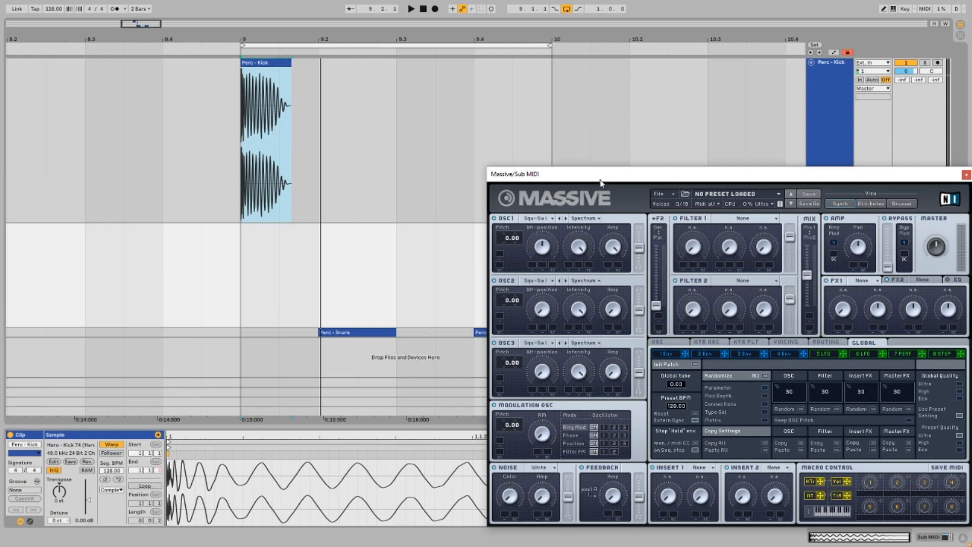
{"action": "left_click_drag", "start_coordinate": [601, 177], "coordinate": [499, 151]}
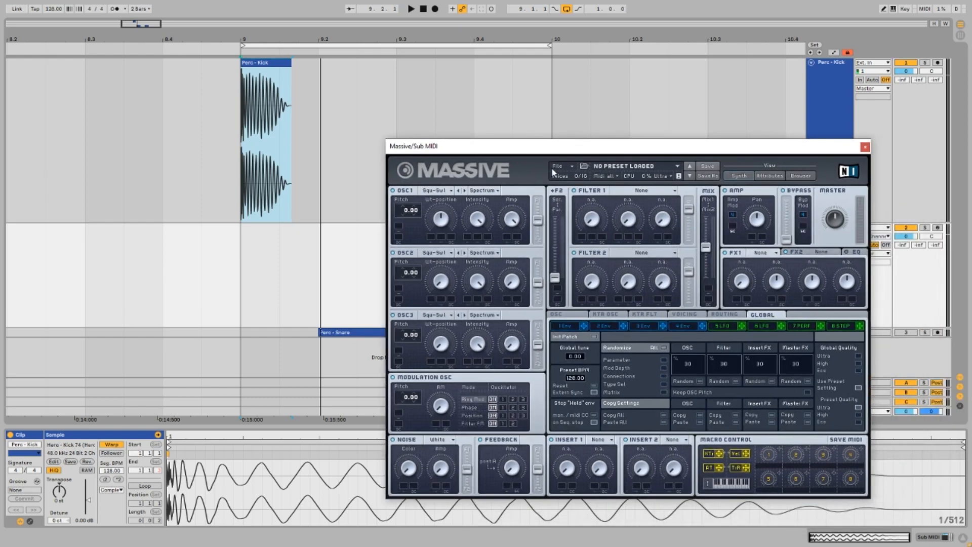
{"action": "left_click", "coordinate": [556, 167]}
{"action": "left_click", "coordinate": [558, 170]}
Step: Set oscillator 1 to the Sin-Triangle wavetable and route it fully to Filter 1
{"action": "left_click", "coordinate": [437, 191]}
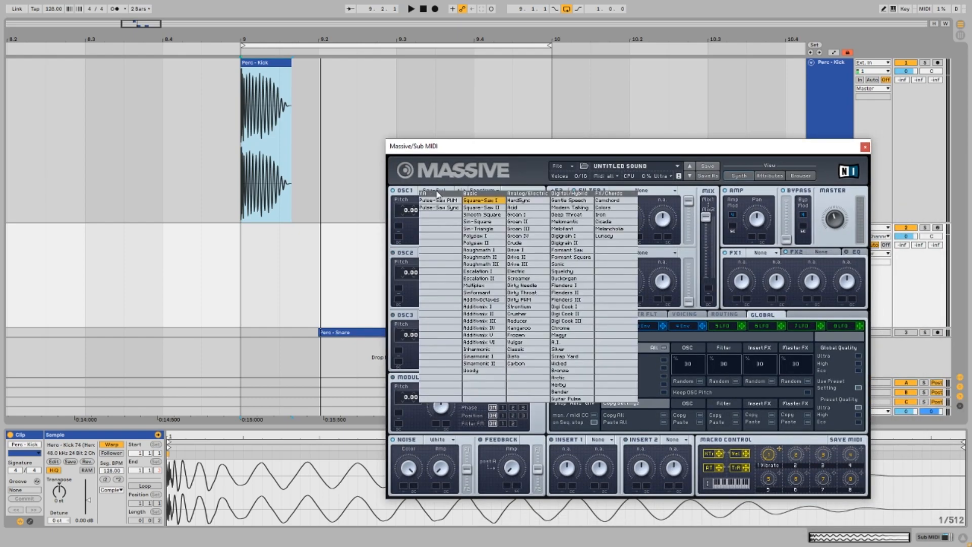
{"action": "left_click", "coordinate": [495, 208]}
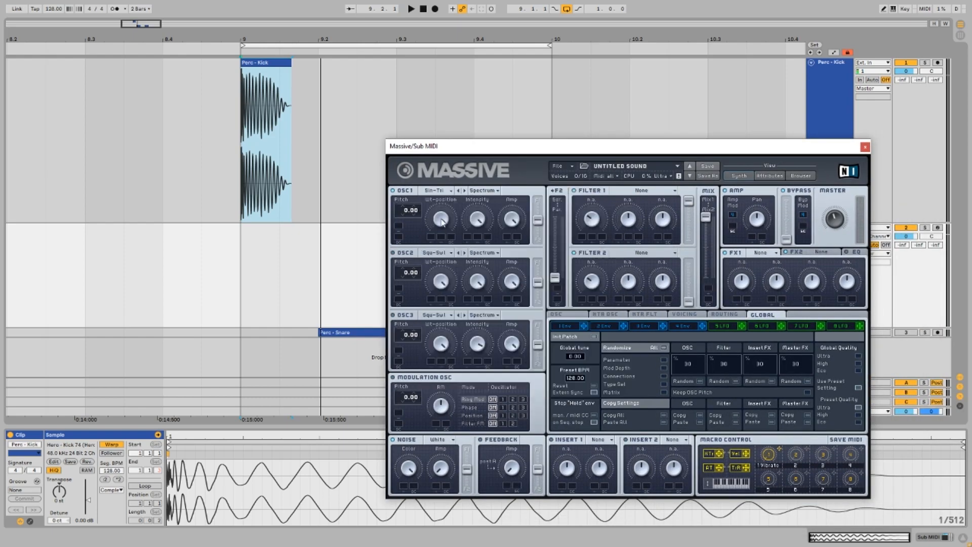
{"action": "left_click_drag", "start_coordinate": [538, 220], "coordinate": [541, 172]}
Step: Raise the decay of envelope 4 in Massive and shorten its release
{"action": "left_click", "coordinate": [680, 326]}
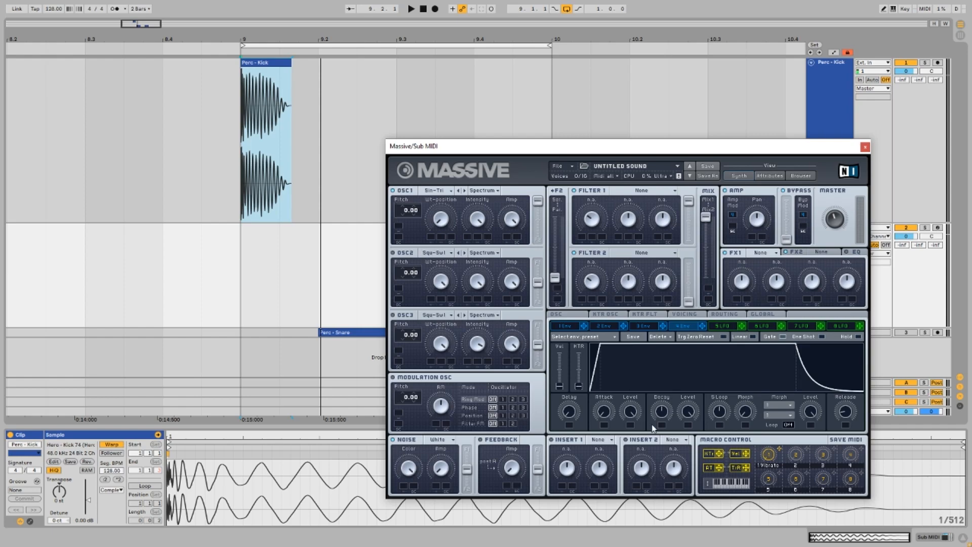
{"action": "left_click_drag", "start_coordinate": [661, 412], "coordinate": [667, 297]}
{"action": "left_click_drag", "start_coordinate": [850, 414], "coordinate": [849, 417]}
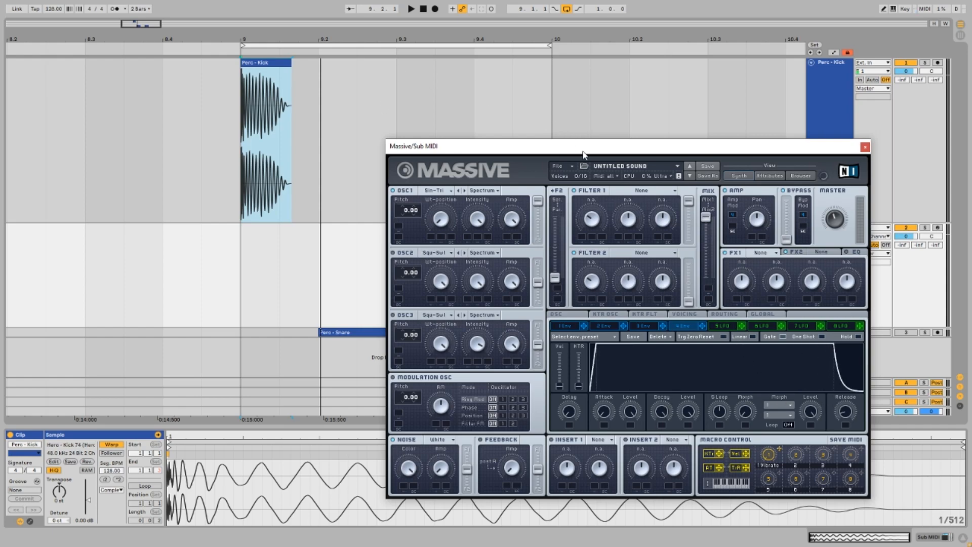
Step: Create a MIDI clip from bar 9 to bar 11 on the Sub MIDI track, filled with one sustained G3 note
{"action": "left_click_drag", "start_coordinate": [583, 151], "coordinate": [0, 118]}
{"action": "left_click_drag", "start_coordinate": [241, 260], "coordinate": [755, 278]}
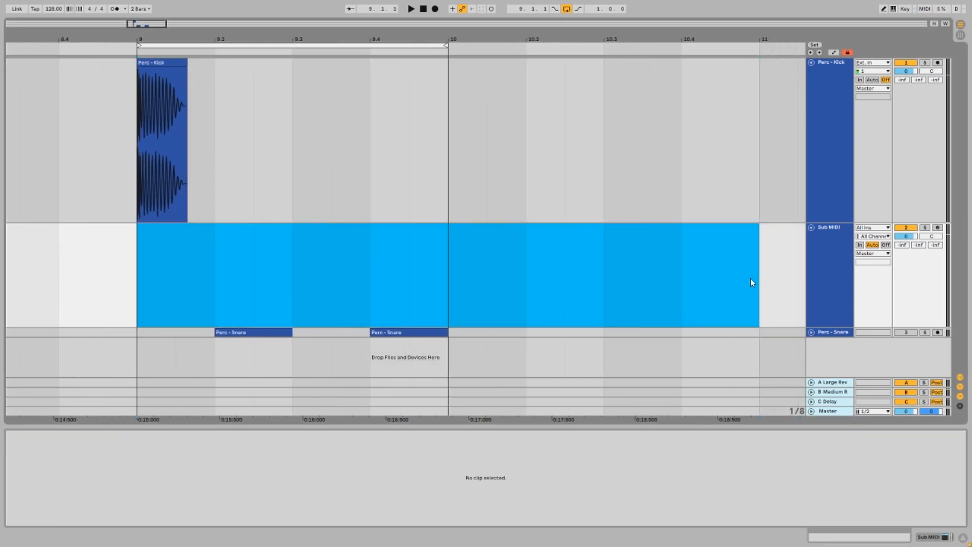
{"action": "key", "text": "ctrl+shift+m"}
{"action": "left_click_drag", "start_coordinate": [156, 426], "coordinate": [156, 308]}
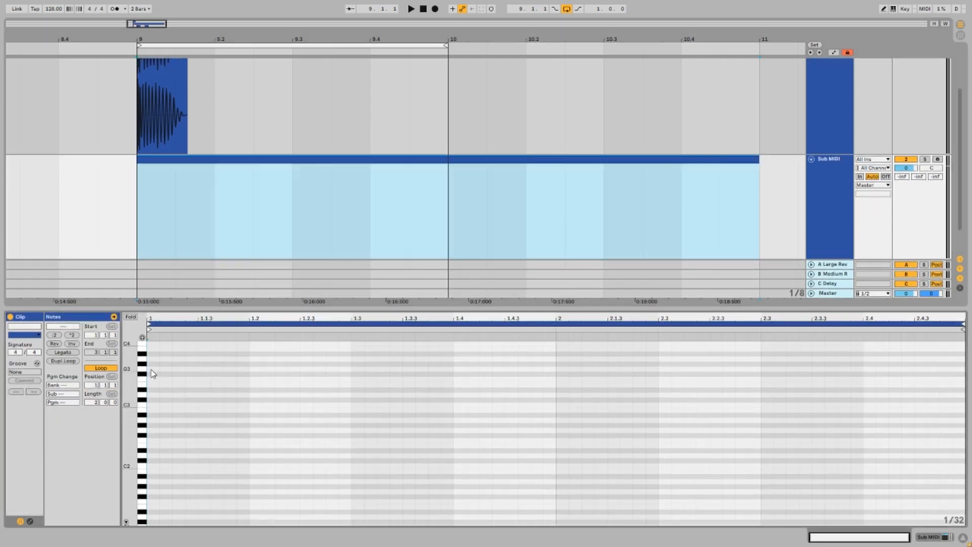
{"action": "double_click", "coordinate": [152, 370]}
{"action": "left_click_drag", "start_coordinate": [160, 370], "coordinate": [962, 407]}
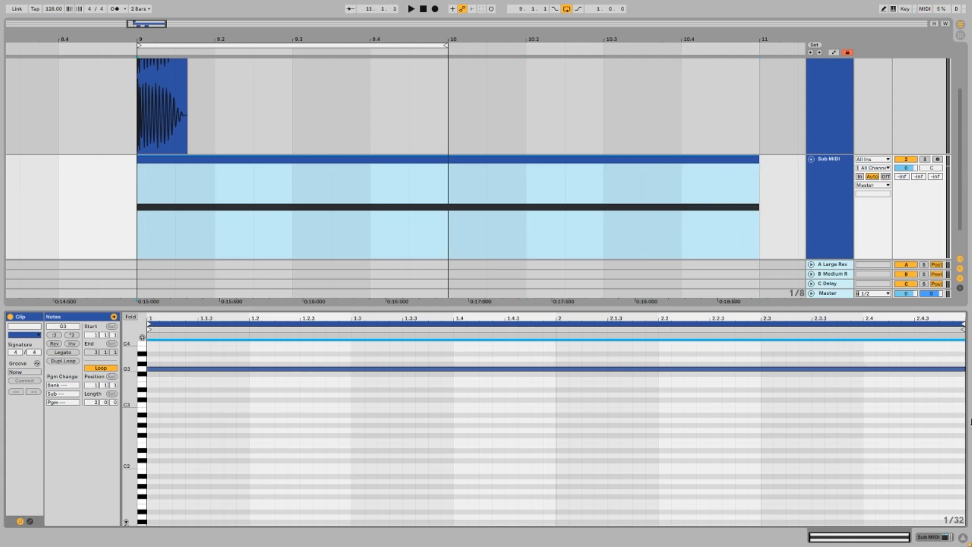
Step: Solo the Sub MIDI track and, during playback, set oscillator 1's pitch to -36.00 in Massive
{"action": "left_click", "coordinate": [925, 159]}
{"action": "key", "text": "space"}
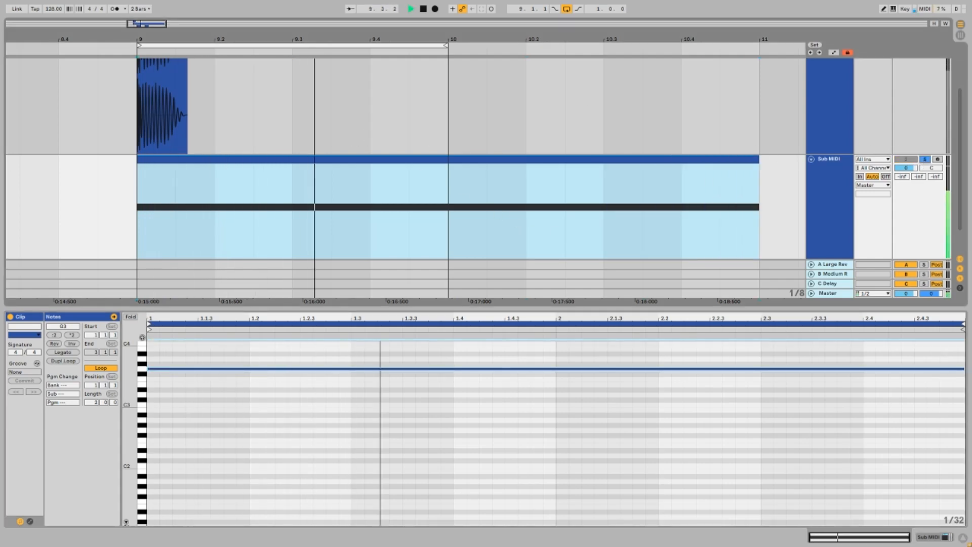
{"action": "left_click_drag", "start_coordinate": [2, 213], "coordinate": [158, 147]}
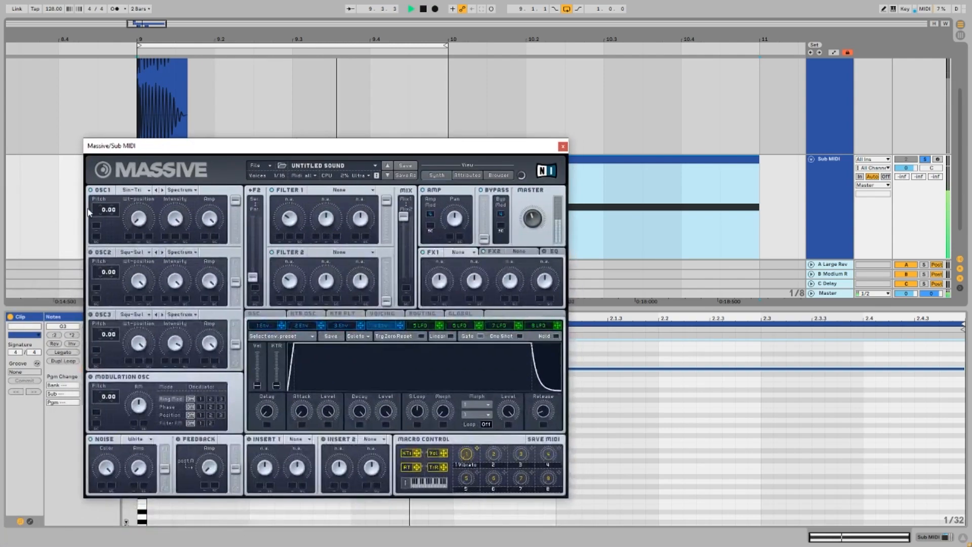
{"action": "left_click_drag", "start_coordinate": [98, 211], "coordinate": [99, 220]}
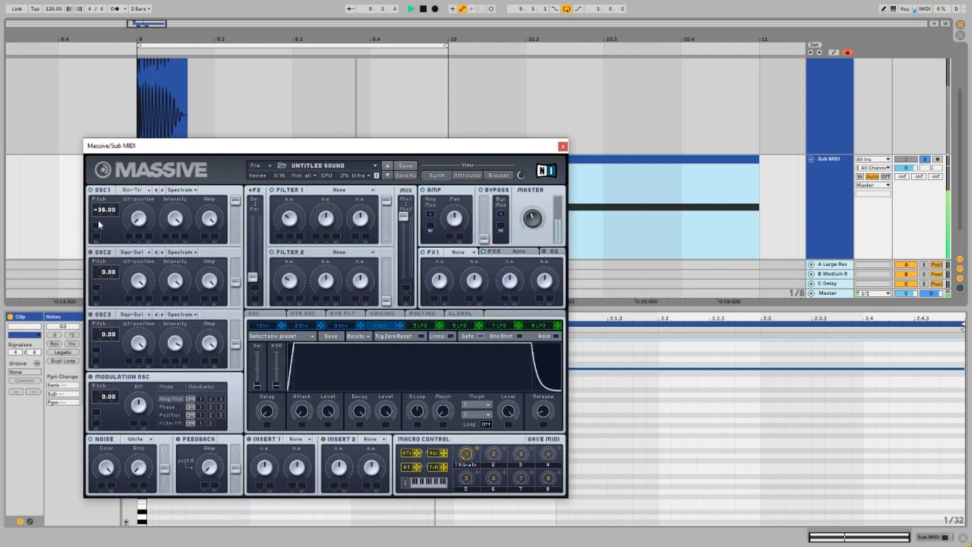
{"action": "left_click_drag", "start_coordinate": [280, 154], "coordinate": [234, 191]}
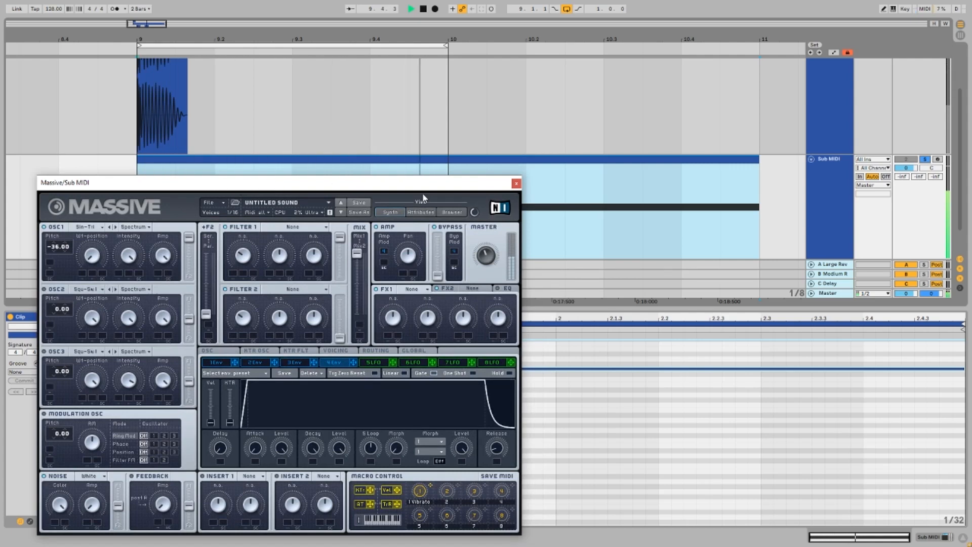
Step: Audition the soloed sub tone and close the Massive window
{"action": "key", "text": "space"}
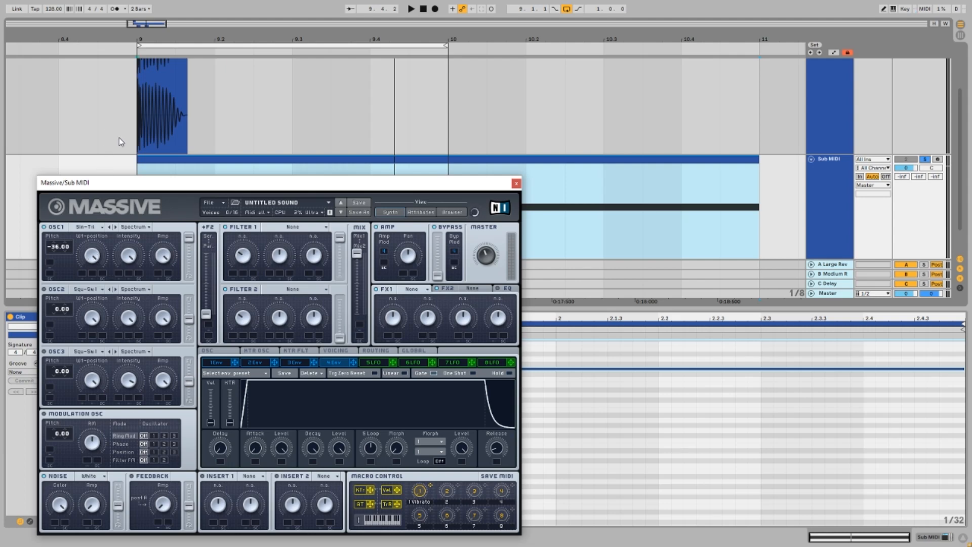
{"action": "key", "text": "space"}
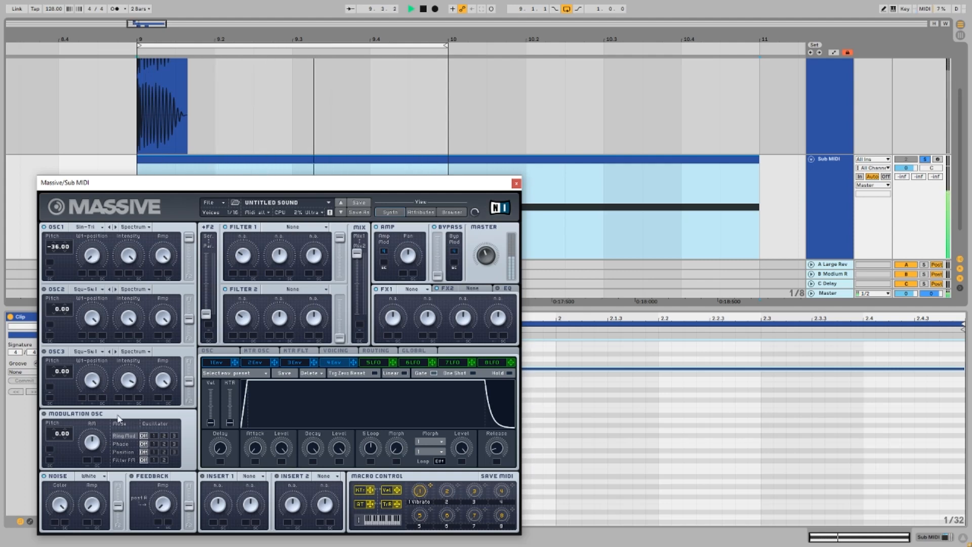
{"action": "key", "text": "space"}
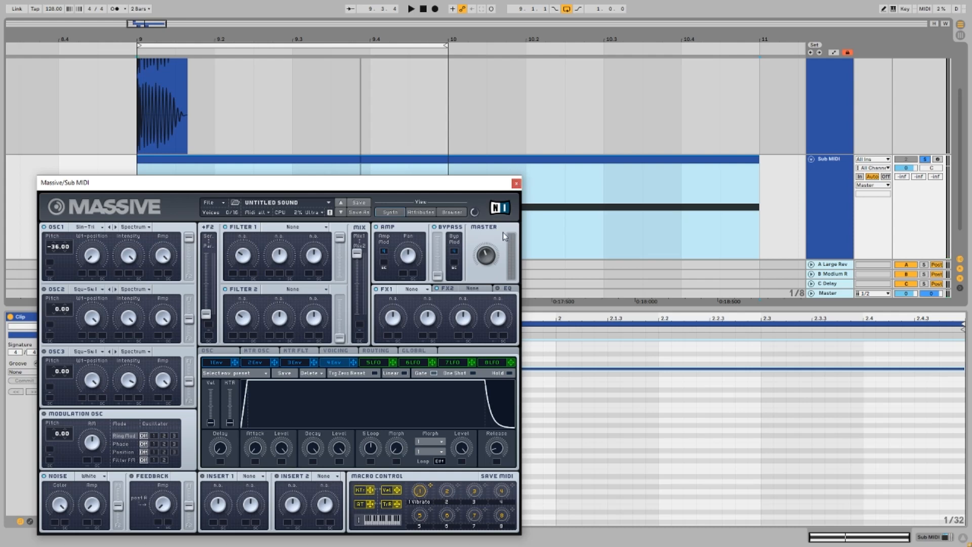
{"action": "key", "text": "space"}
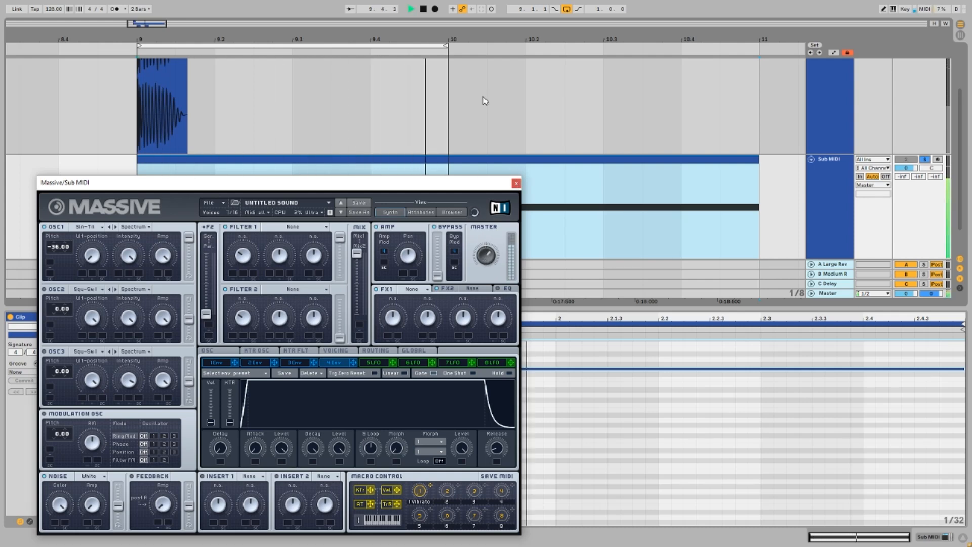
{"action": "left_click", "coordinate": [516, 183]}
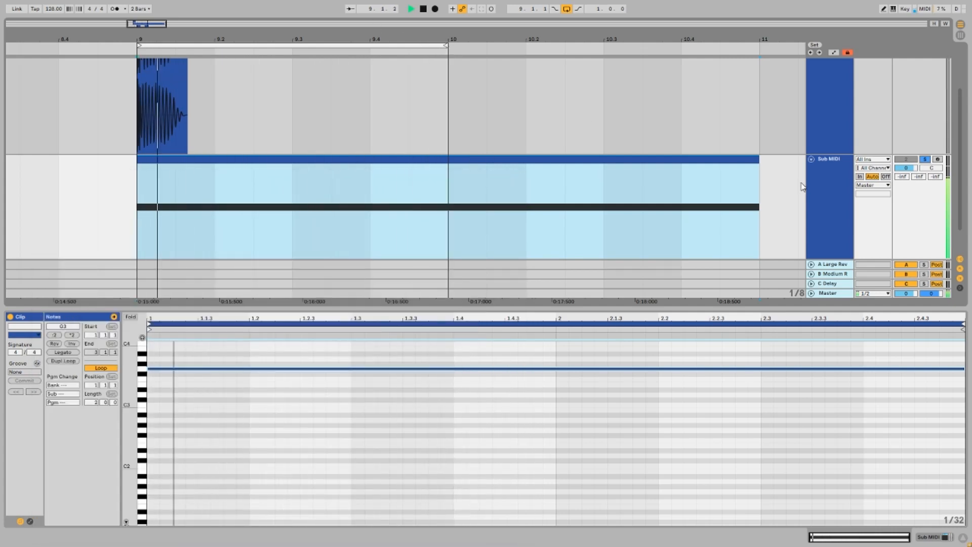
Step: Freeze and flatten the Sub MIDI track into audio, and delete the freeze tail after bar 11
{"action": "left_click", "coordinate": [827, 185]}
{"action": "right_click", "coordinate": [827, 182]}
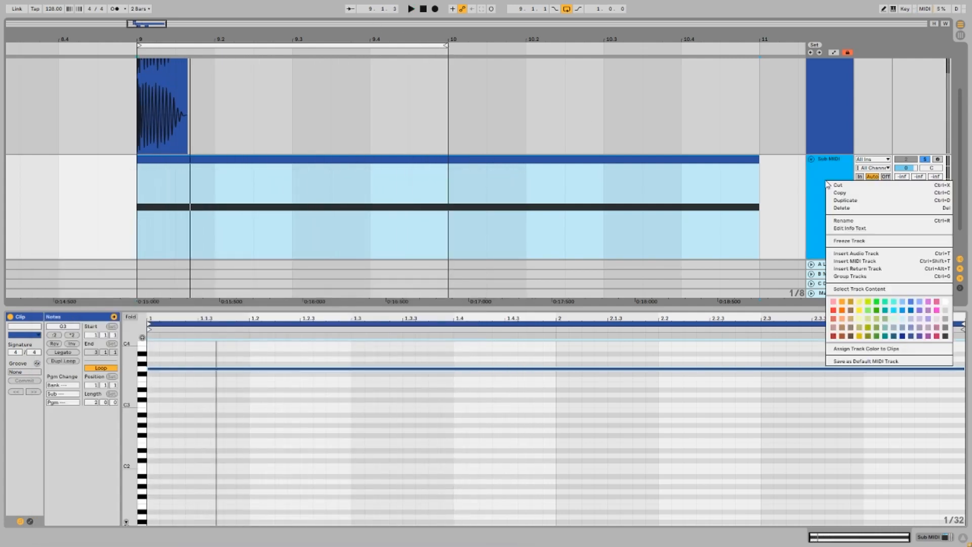
{"action": "left_click", "coordinate": [838, 242]}
{"action": "right_click", "coordinate": [838, 223]}
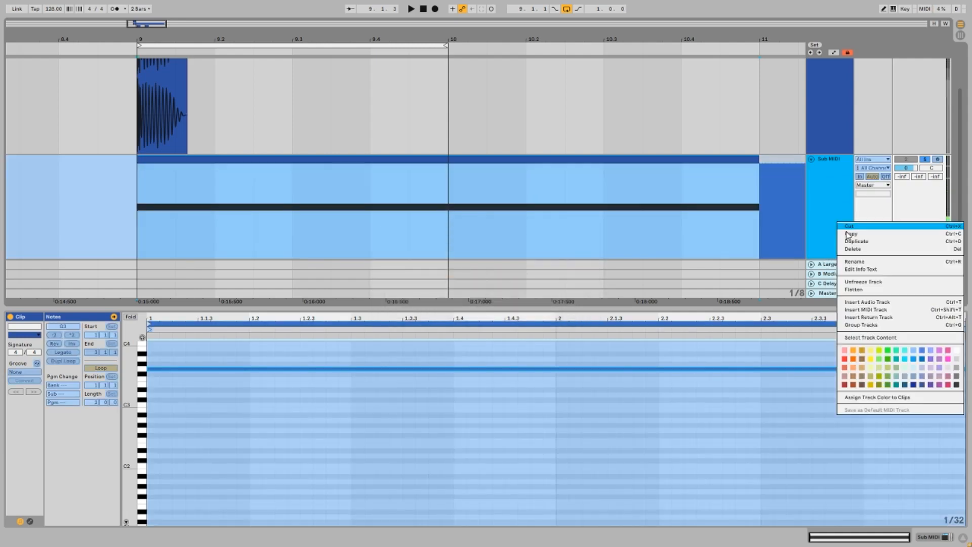
{"action": "left_click", "coordinate": [854, 289]}
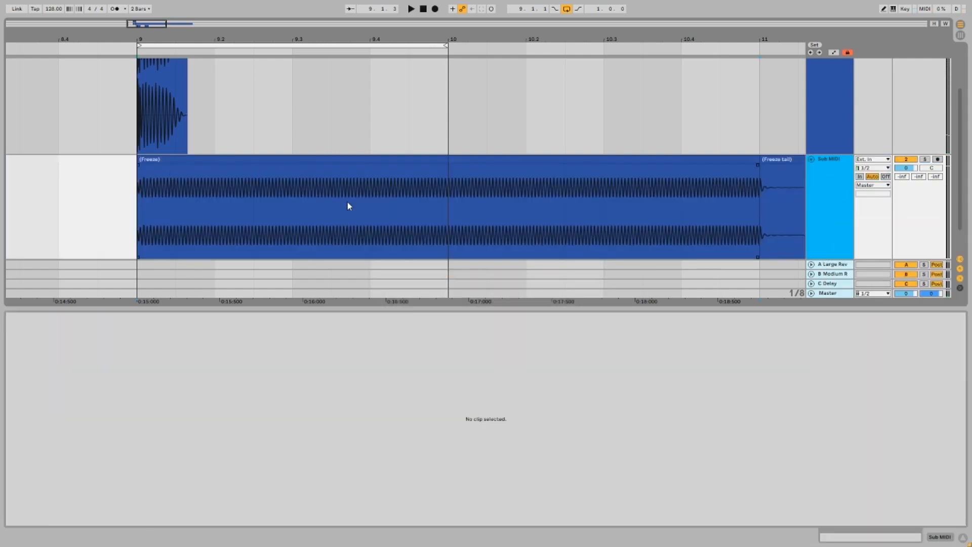
{"action": "left_click", "coordinate": [780, 160]}
{"action": "key", "text": "Delete"}
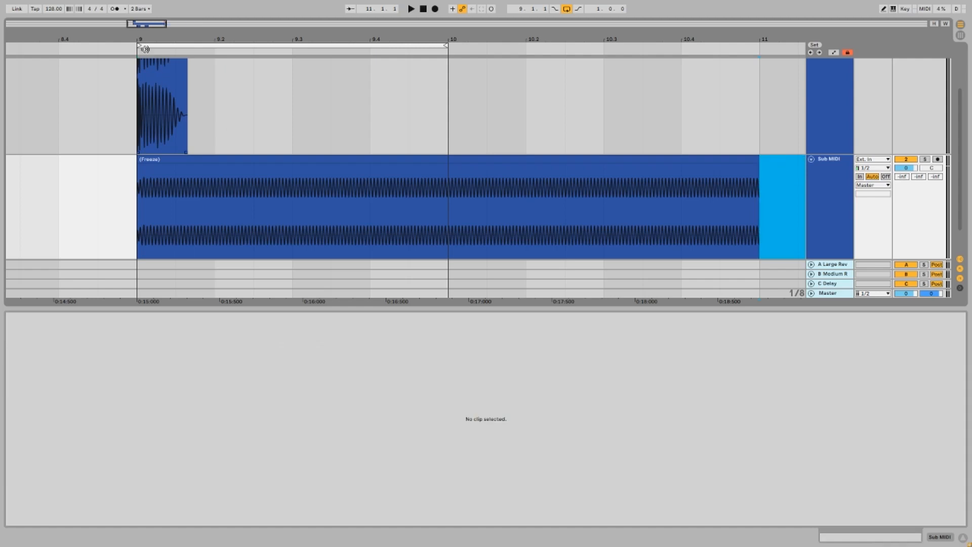
Step: Trim the start of the flattened sub clip to a zero crossing near 0:15:016, just after bar 9
{"action": "scroll", "coordinate": [147, 127], "scroll_direction": "up", "scroll_amount": 8}
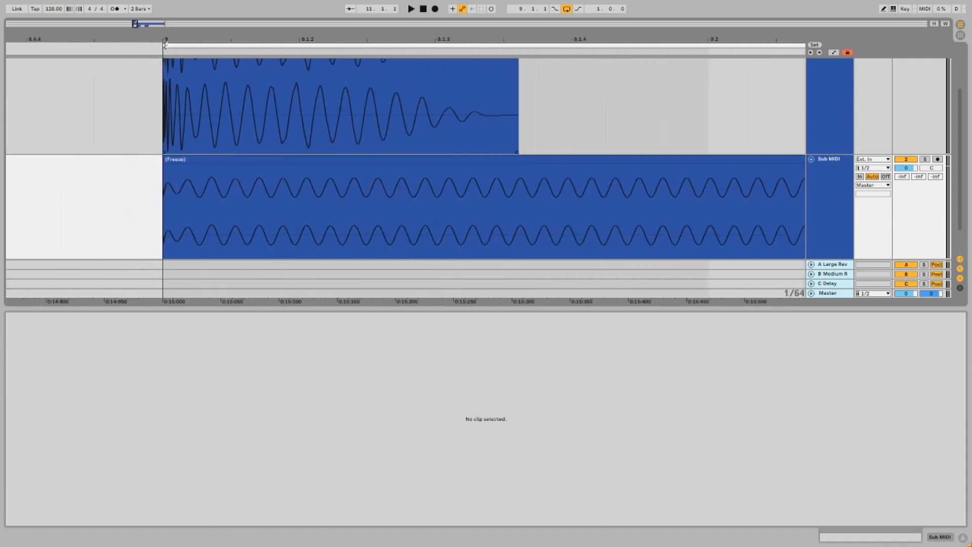
{"action": "left_click_drag", "start_coordinate": [168, 34], "coordinate": [326, 169]}
{"action": "left_click_drag", "start_coordinate": [262, 174], "coordinate": [228, 174]}
{"action": "left_click_drag", "start_coordinate": [233, 36], "coordinate": [223, 161]}
{"action": "left_click_drag", "start_coordinate": [252, 39], "coordinate": [240, 192]}
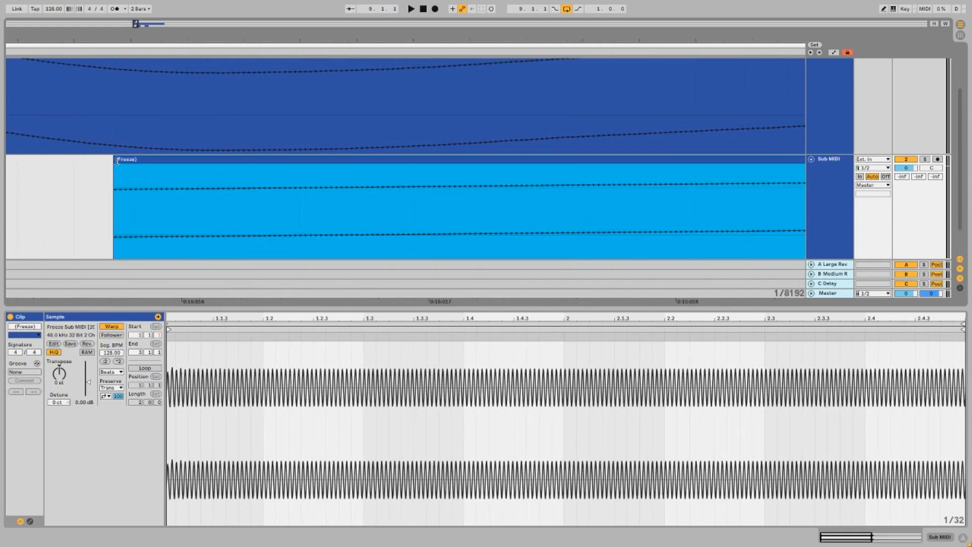
{"action": "left_click_drag", "start_coordinate": [117, 161], "coordinate": [300, 172]}
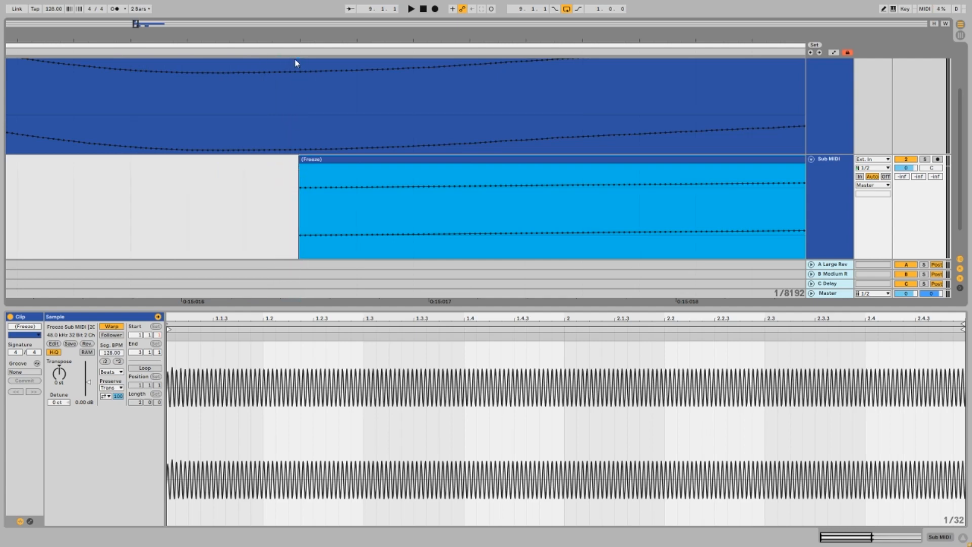
{"action": "left_click_drag", "start_coordinate": [298, 40], "coordinate": [325, 160]}
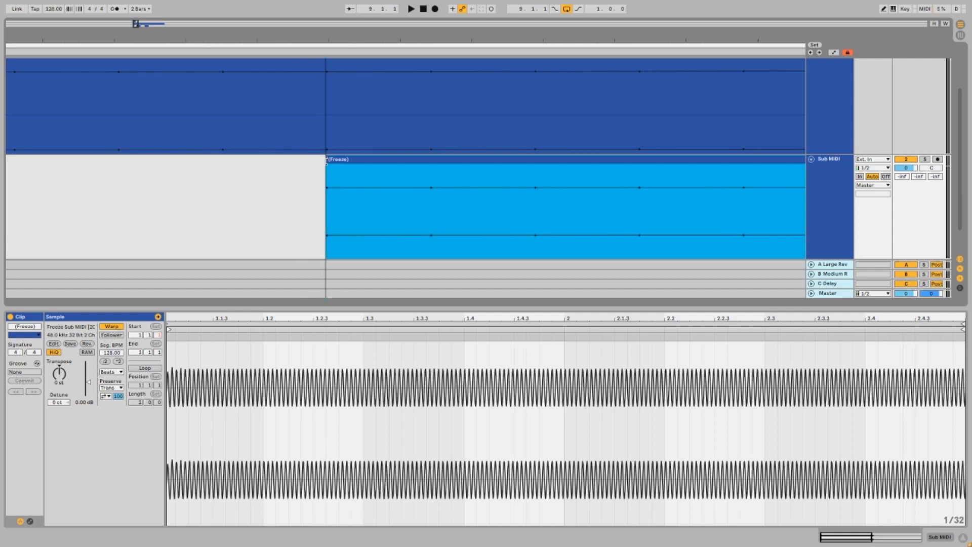
{"action": "left_click_drag", "start_coordinate": [338, 38], "coordinate": [333, 144]}
Step: Trim the start of the sub clip further, to a rising zero crossing near 0:15:037 under the kick's attack
{"action": "left_click_drag", "start_coordinate": [332, 37], "coordinate": [177, 210]}
{"action": "left_click_drag", "start_coordinate": [180, 160], "coordinate": [216, 161]}
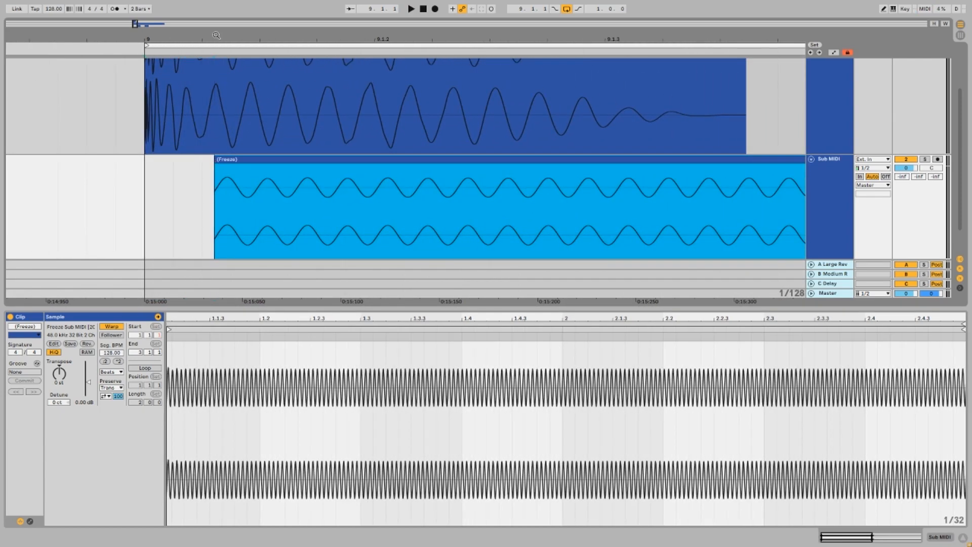
{"action": "left_click_drag", "start_coordinate": [218, 36], "coordinate": [218, 264]}
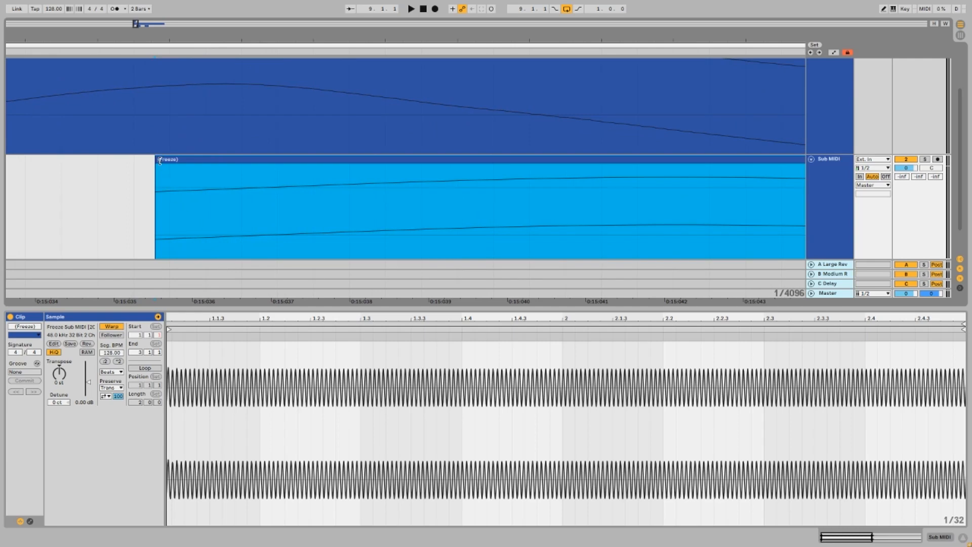
{"action": "left_click_drag", "start_coordinate": [168, 164], "coordinate": [274, 162]}
{"action": "mouse_move", "coordinate": [260, 36]}
{"action": "left_mouse_down"}
{"action": "mouse_move", "coordinate": [261, 4]}
{"action": "mouse_move", "coordinate": [255, 45]}
{"action": "left_mouse_up"}
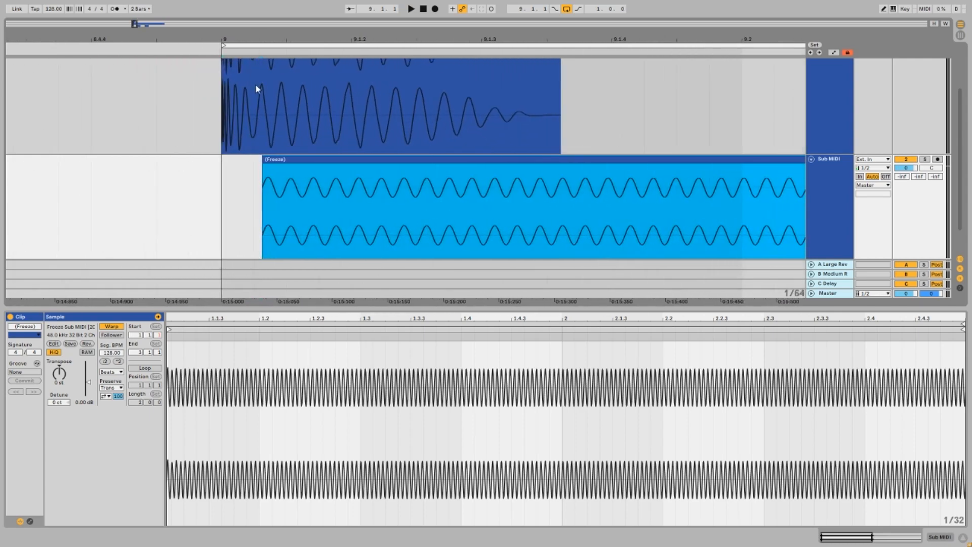
Step: Move the trimmed sub clip so it starts exactly at bar 9, in line with the kick clip
{"action": "scroll", "coordinate": [258, 112], "scroll_direction": "up", "scroll_amount": 3}
{"action": "scroll", "coordinate": [257, 146], "scroll_direction": "down", "scroll_amount": 3}
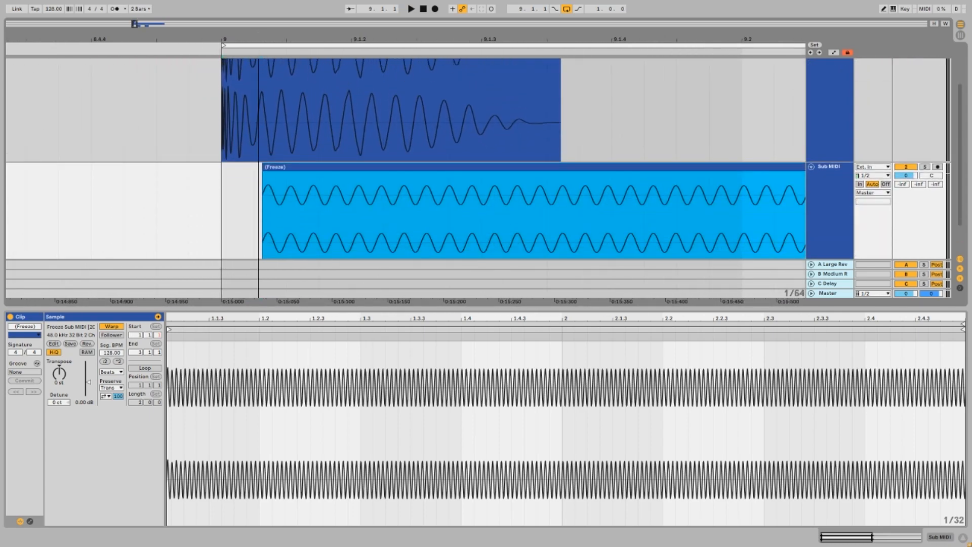
{"action": "scroll", "coordinate": [258, 76], "scroll_direction": "down", "scroll_amount": 5}
{"action": "scroll", "coordinate": [260, 116], "scroll_direction": "up", "scroll_amount": 2}
{"action": "scroll", "coordinate": [261, 156], "scroll_direction": "down", "scroll_amount": 2}
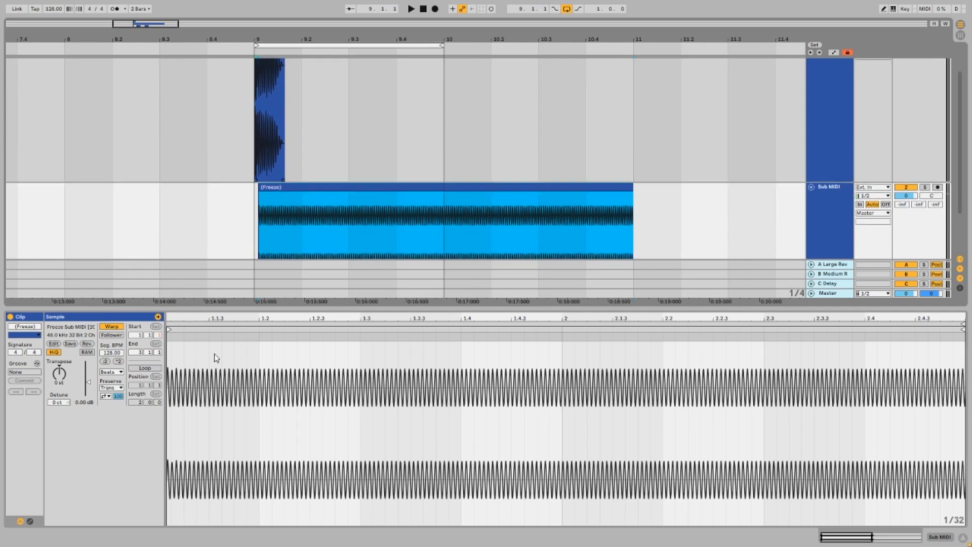
{"action": "left_click_drag", "start_coordinate": [208, 309], "coordinate": [209, 451]}
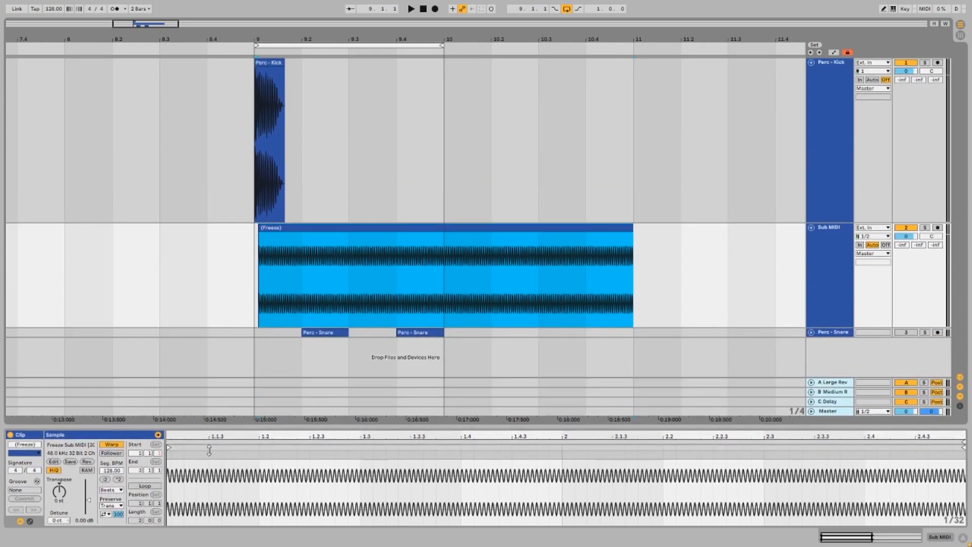
{"action": "left_click_drag", "start_coordinate": [285, 227], "coordinate": [280, 231]}
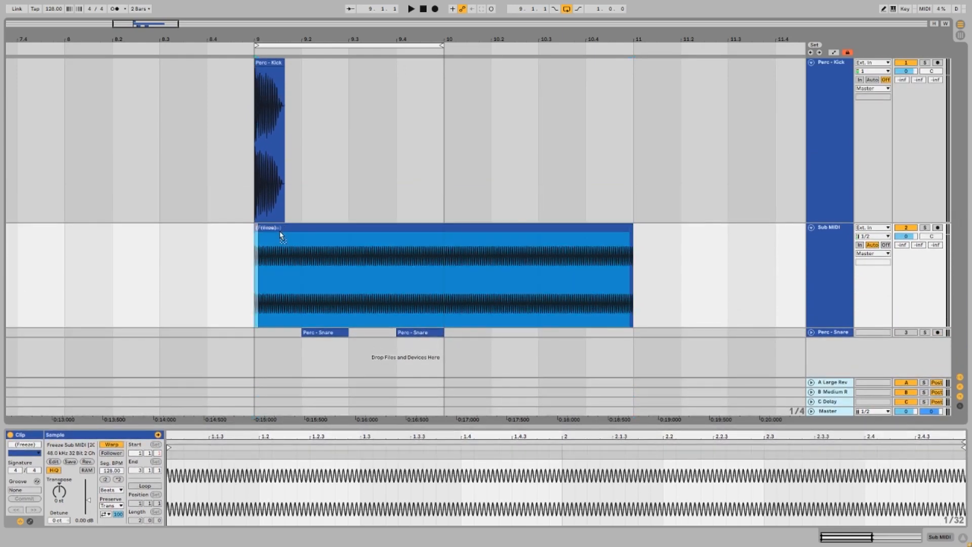
Step: Raise the sub clip's gain to just under 6 dB so its waveform is about as tall as the kick's
{"action": "left_click_drag", "start_coordinate": [252, 36], "coordinate": [271, 169]}
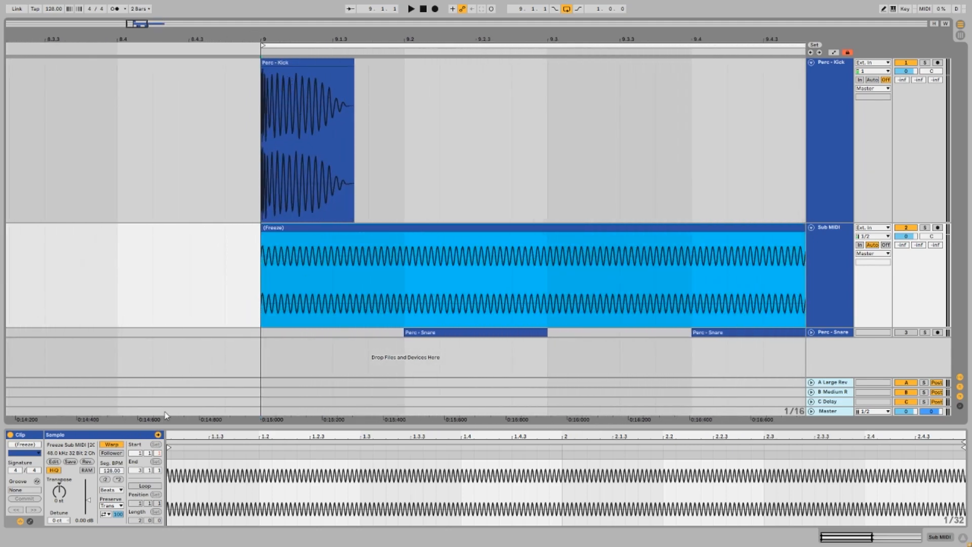
{"action": "left_click", "coordinate": [300, 251]}
{"action": "left_click", "coordinate": [284, 228]}
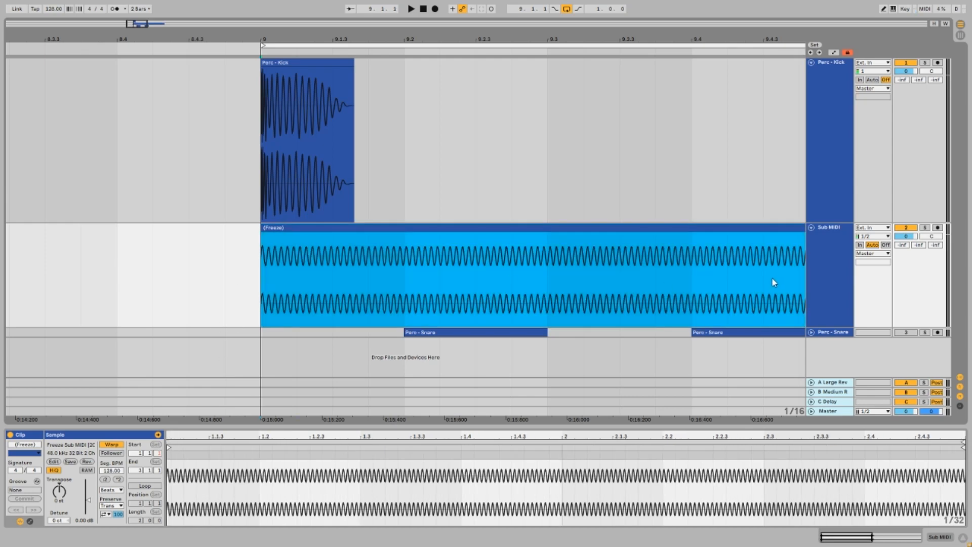
{"action": "left_click", "coordinate": [88, 500]}
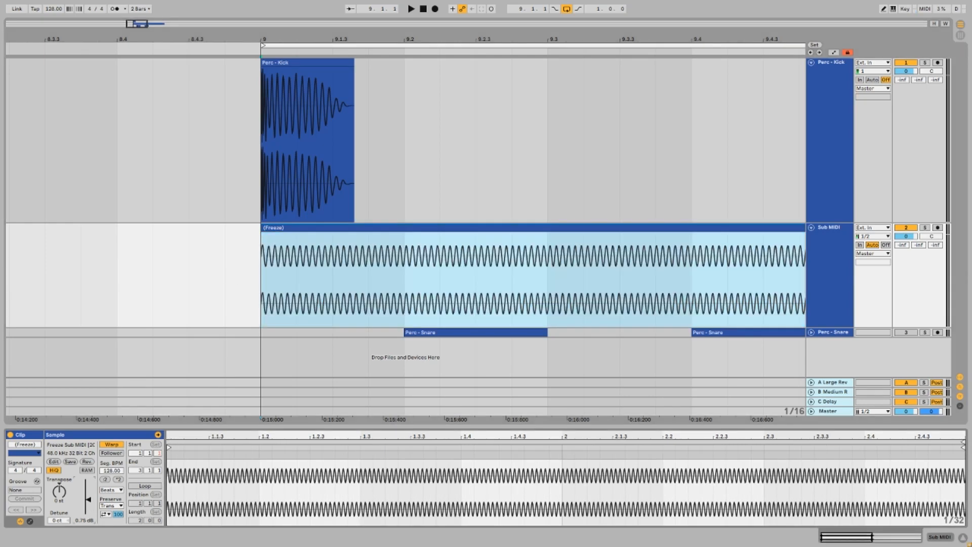
{"action": "left_click_drag", "start_coordinate": [89, 499], "coordinate": [88, 495]}
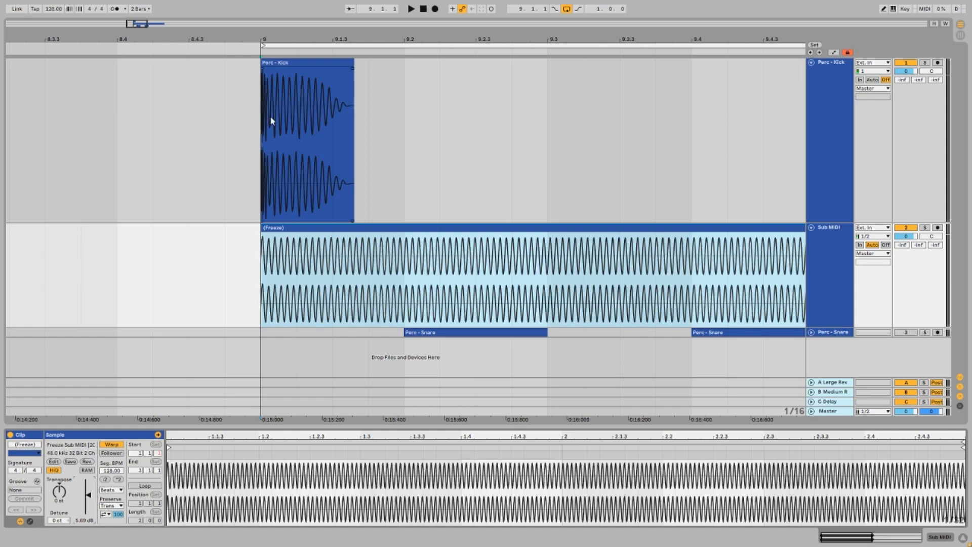
Step: Enlarge the Sub MIDI track's height and reduce the Perc - Kick track's height until the two match
{"action": "left_click_drag", "start_coordinate": [272, 38], "coordinate": [271, 58]}
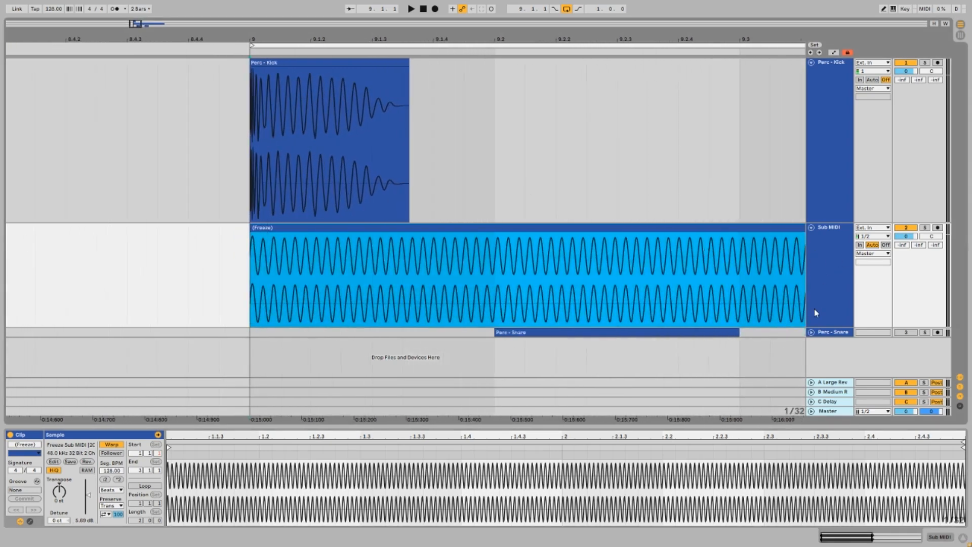
{"action": "left_click_drag", "start_coordinate": [816, 327], "coordinate": [816, 354]}
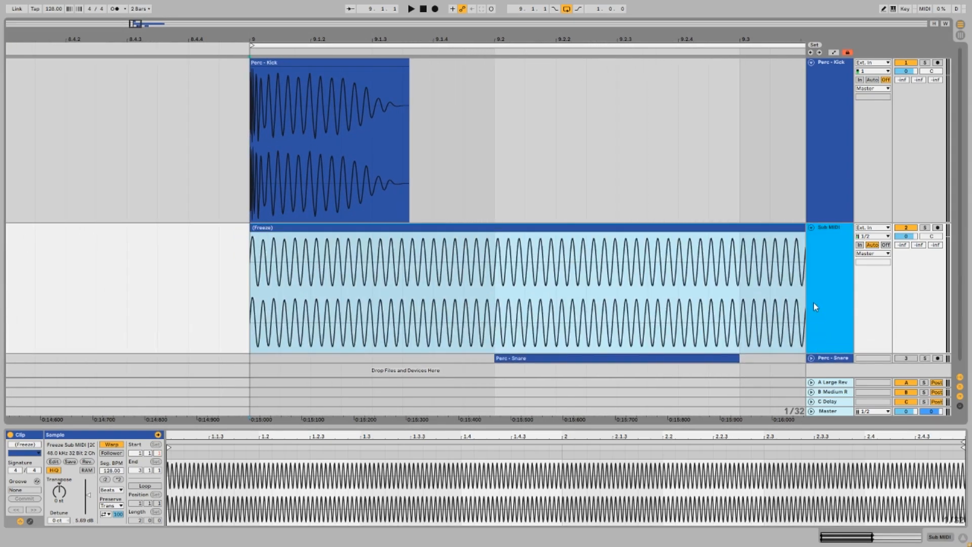
{"action": "left_click", "coordinate": [837, 204]}
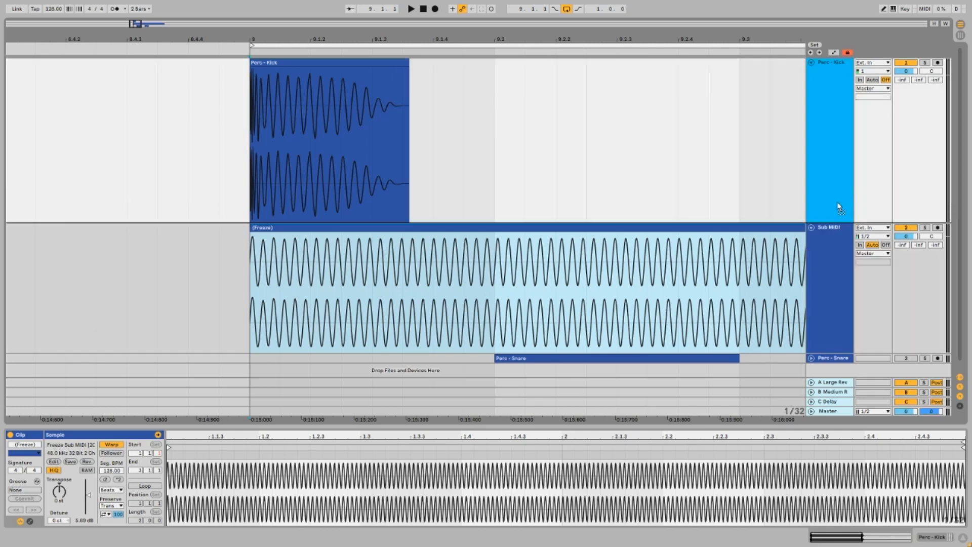
{"action": "left_click_drag", "start_coordinate": [828, 223], "coordinate": [826, 186]}
{"action": "left_click", "coordinate": [201, 219]}
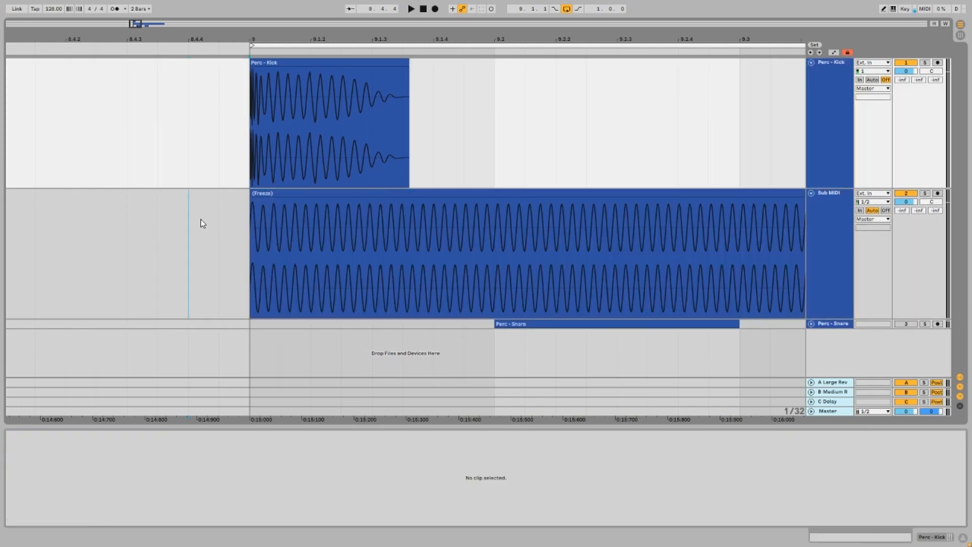
Step: Move the sub clip onto the Perc - Kick track, directly after the end of the kick clip
{"action": "left_click", "coordinate": [263, 195]}
{"action": "left_click_drag", "start_coordinate": [263, 195], "coordinate": [424, 65]}
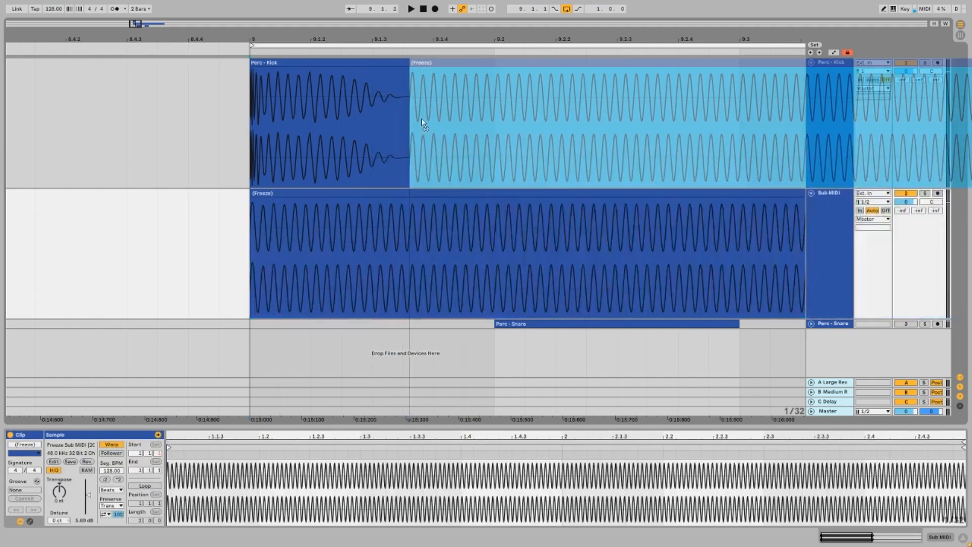
{"action": "left_click_drag", "start_coordinate": [257, 42], "coordinate": [154, 83]}
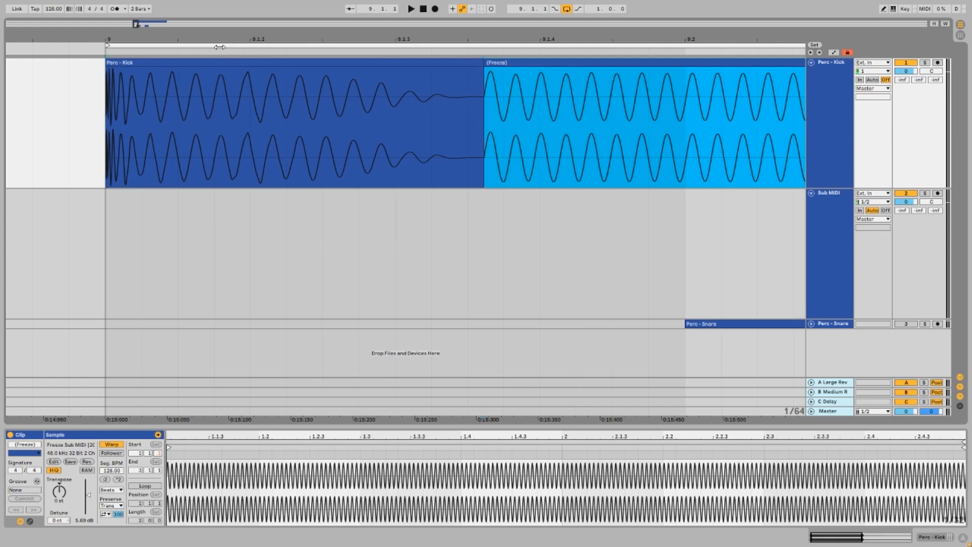
{"action": "left_click_drag", "start_coordinate": [146, 37], "coordinate": [149, 48]}
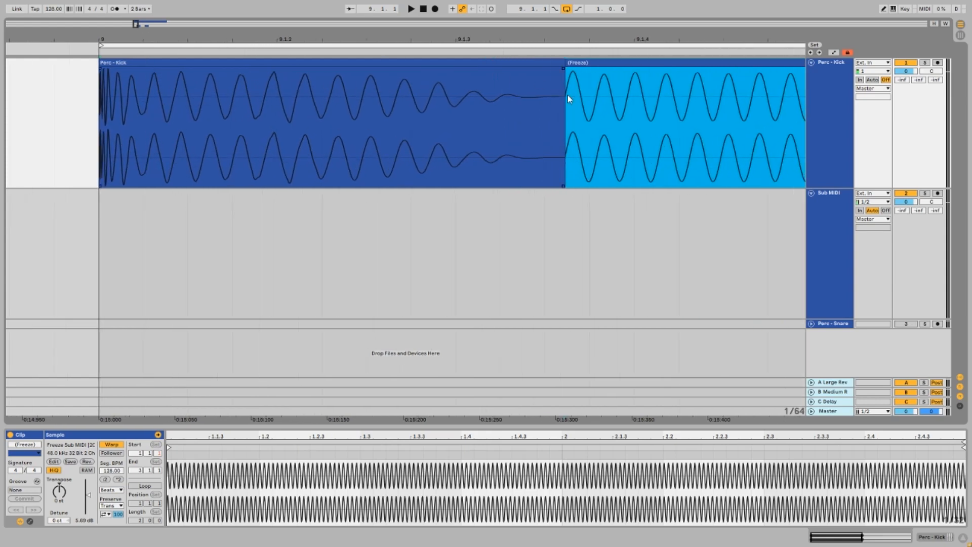
Step: Slide the sub clip earlier over the kick's tail to a rising zero crossing near 0:15:086, and audition the join
{"action": "left_click_drag", "start_coordinate": [590, 65], "coordinate": [28, 158]}
{"action": "left_click_drag", "start_coordinate": [508, 34], "coordinate": [511, 70]}
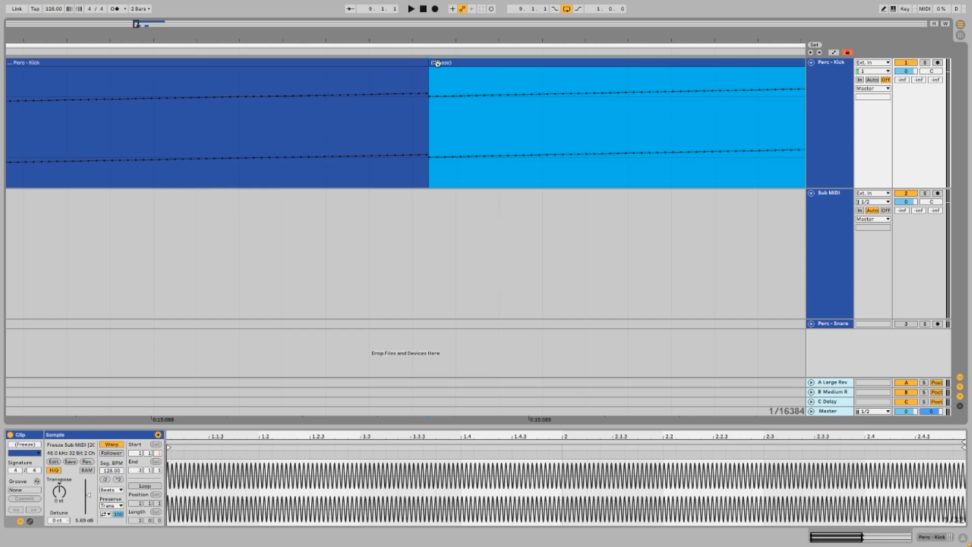
{"action": "left_click_drag", "start_coordinate": [438, 63], "coordinate": [282, 0]}
{"action": "key", "text": "space"}
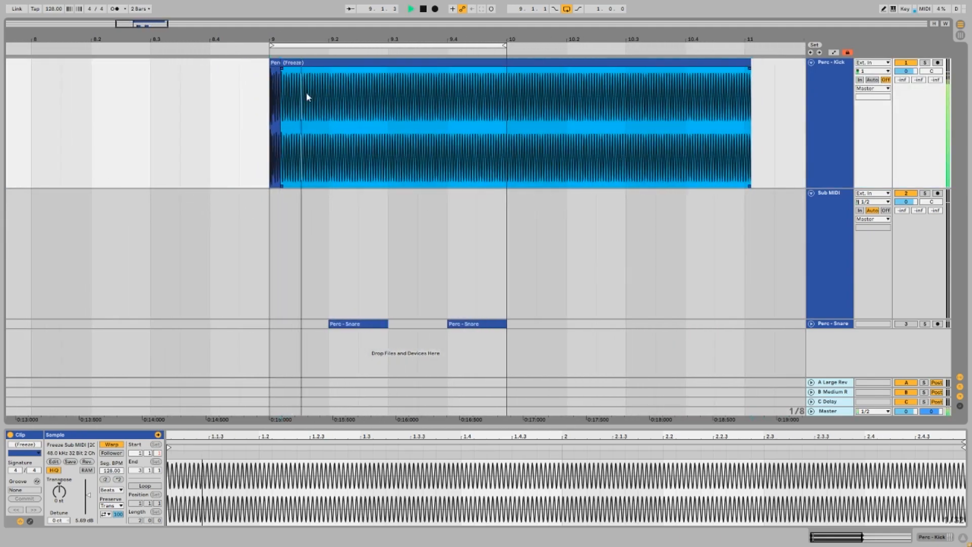
{"action": "key", "text": "space"}
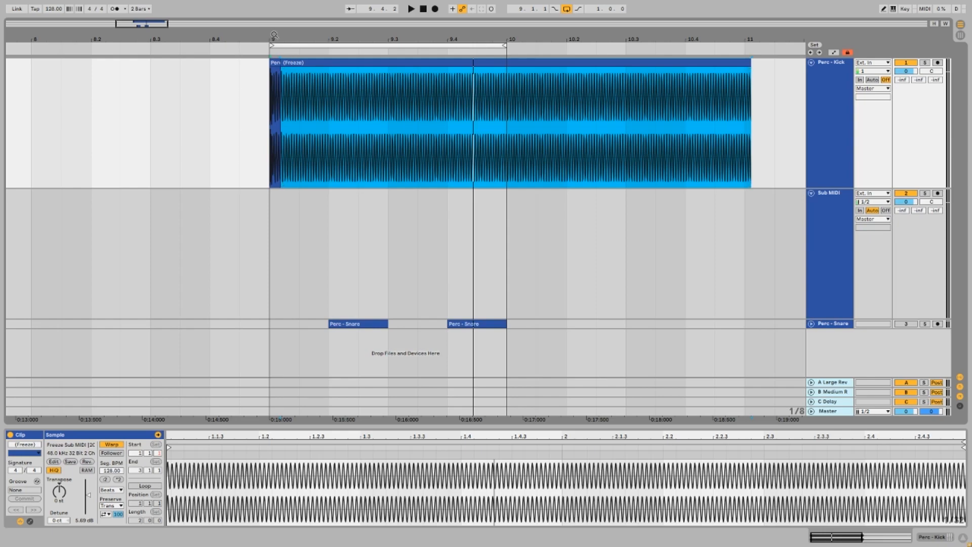
Step: Crossfade the kick into the sub clip over the cycle before their join, and play back the transition
{"action": "left_click_drag", "start_coordinate": [280, 38], "coordinate": [331, 116]}
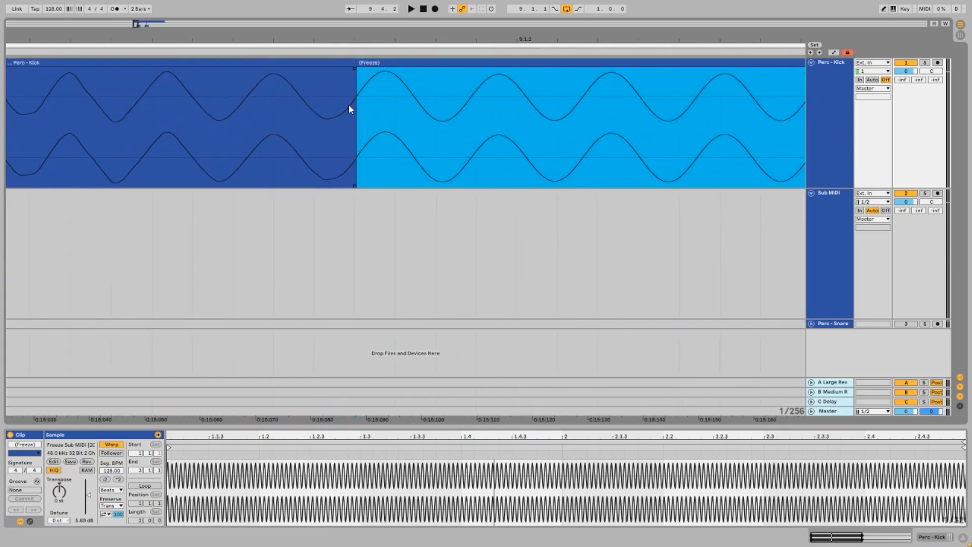
{"action": "left_click_drag", "start_coordinate": [361, 42], "coordinate": [259, 6]}
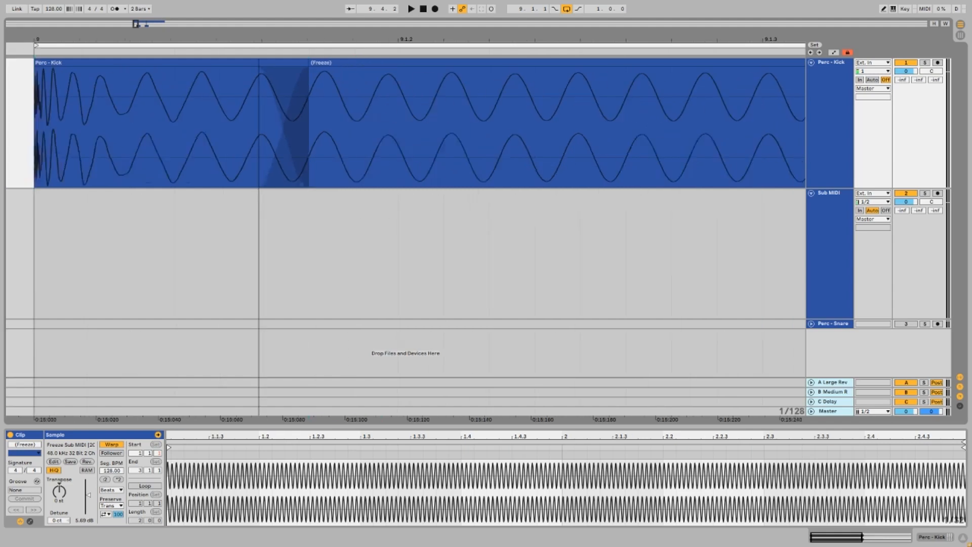
{"action": "key", "text": "space"}
{"action": "key", "text": "space"}
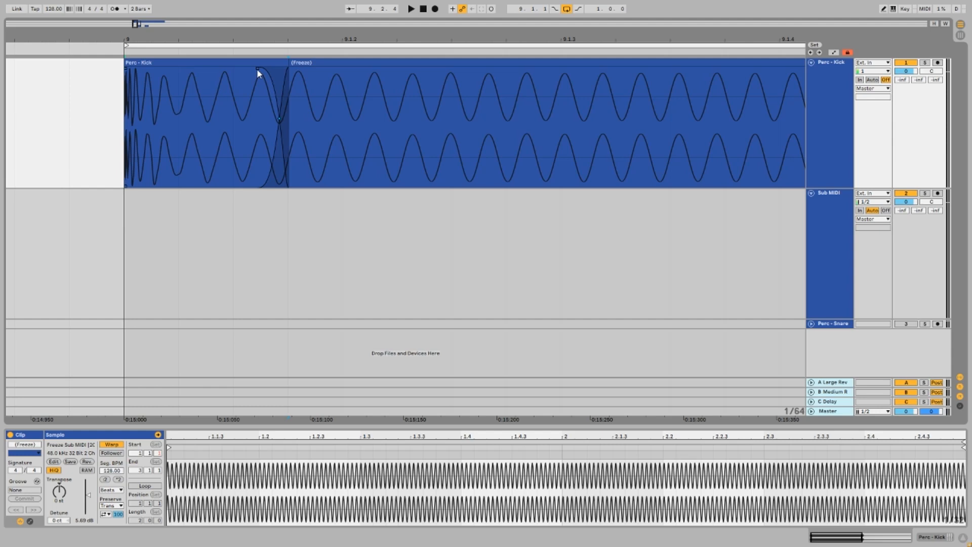
Step: Lengthen the crossfade between kick and sub so it begins near 0:15:058, and audition the result
{"action": "left_click_drag", "start_coordinate": [256, 69], "coordinate": [245, 68]}
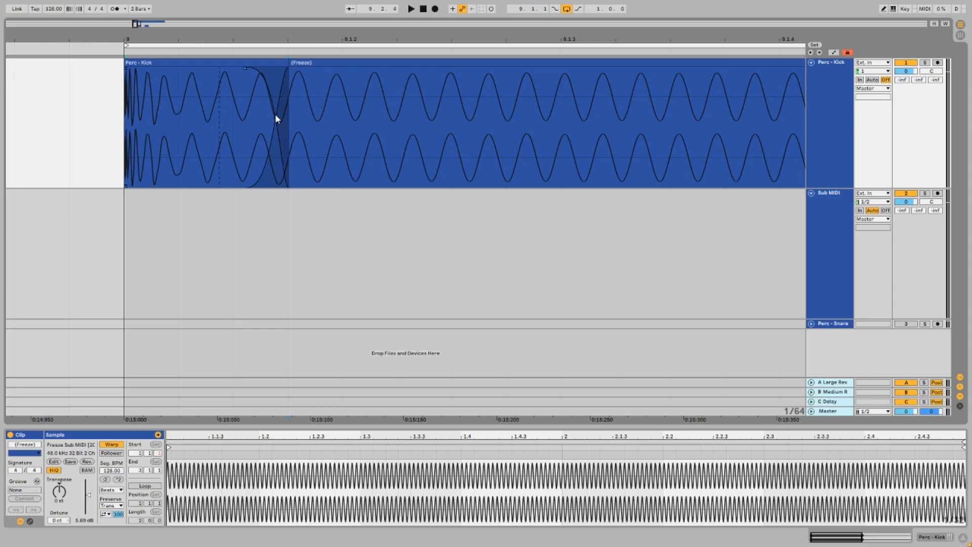
{"action": "mouse_move", "coordinate": [248, 74]}
{"action": "left_mouse_down"}
{"action": "mouse_move", "coordinate": [222, 71]}
{"action": "mouse_move", "coordinate": [269, 76]}
{"action": "mouse_move", "coordinate": [232, 64]}
{"action": "left_mouse_up"}
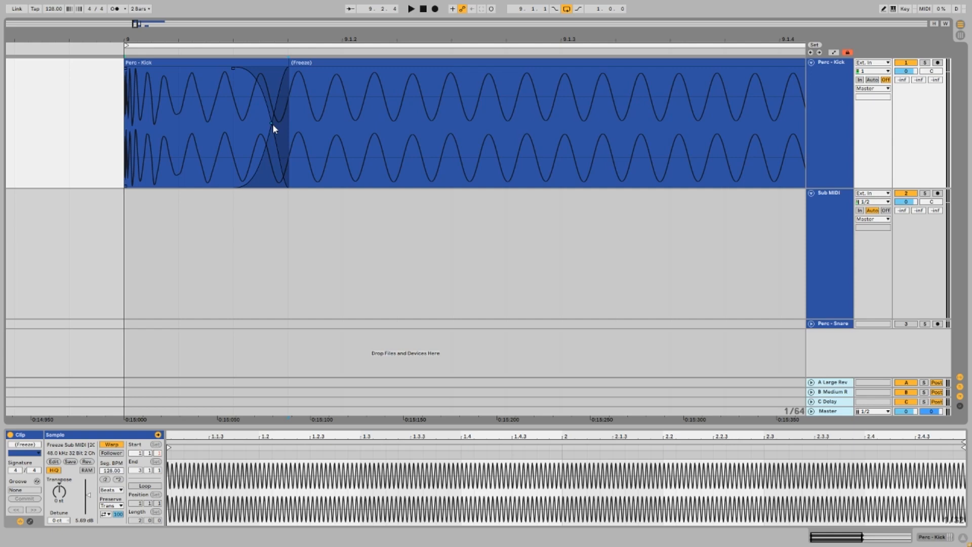
{"action": "key", "text": "space"}
{"action": "key", "text": "space"}
Step: Shorten the sub clip on the Perc - Kick track so it ends at bar 10
{"action": "left_click_drag", "start_coordinate": [275, 38], "coordinate": [255, 37]}
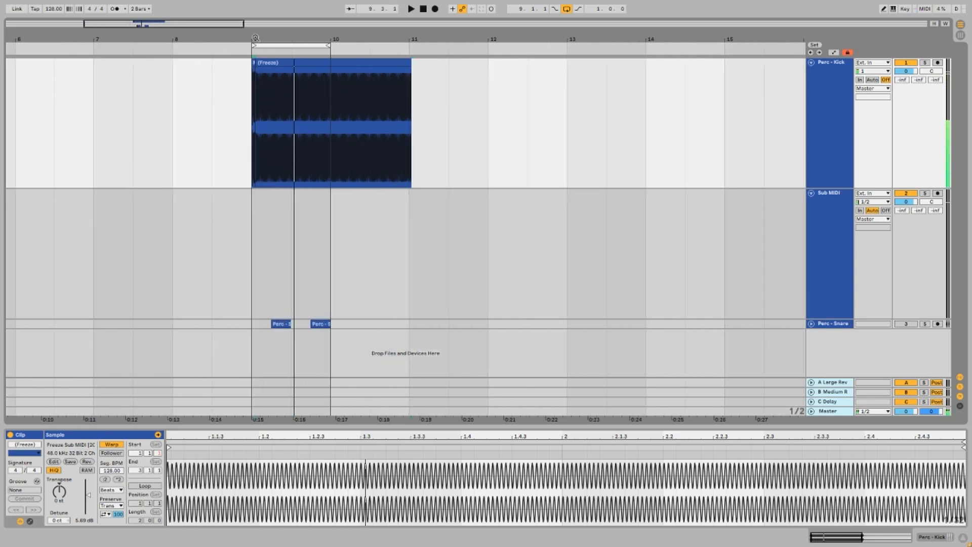
{"action": "left_click_drag", "start_coordinate": [314, 38], "coordinate": [323, 44]}
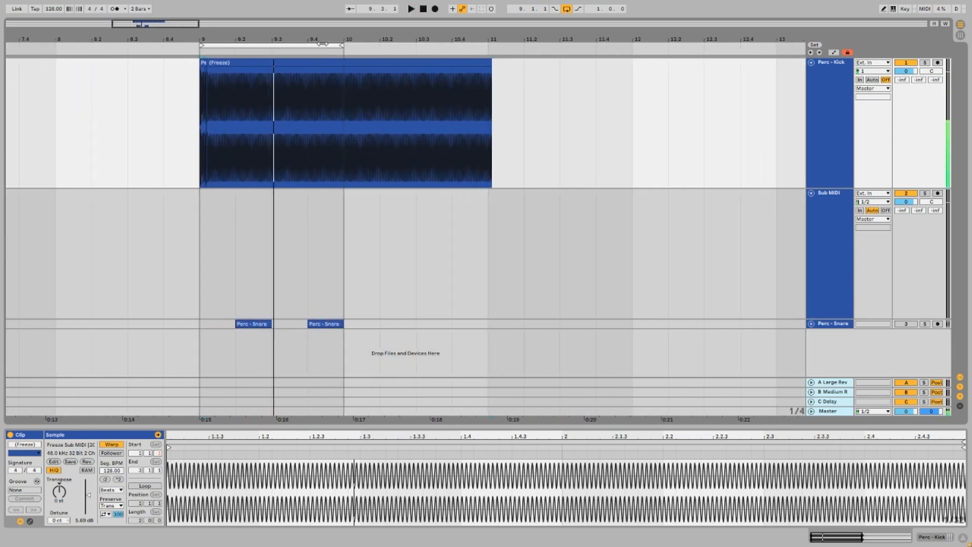
{"action": "left_click_drag", "start_coordinate": [491, 64], "coordinate": [410, 38]}
{"action": "scroll", "coordinate": [350, 70], "scroll_direction": "up", "scroll_amount": 2}
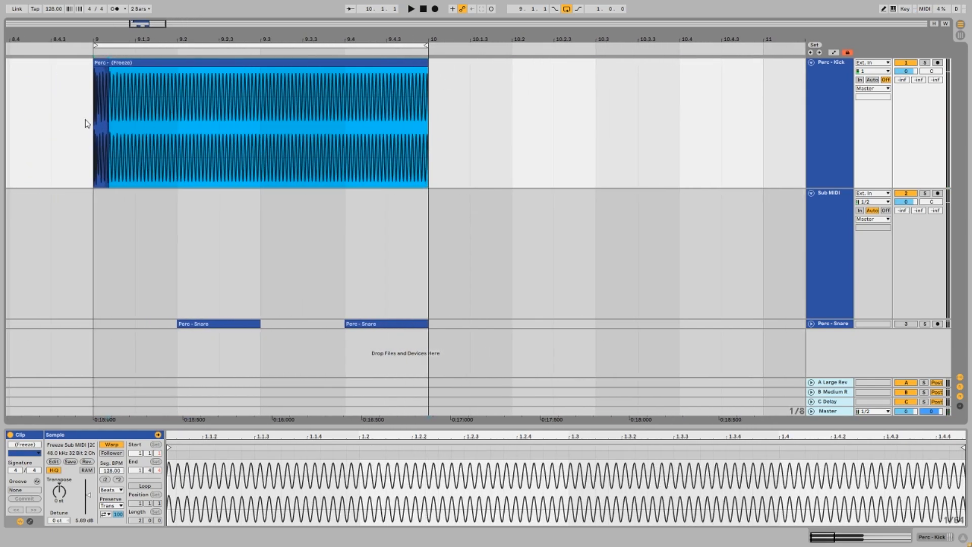
Step: Add a short fade-out at the end of the sub clip, finishing at bar 10
{"action": "left_click_drag", "start_coordinate": [97, 123], "coordinate": [428, 121]}
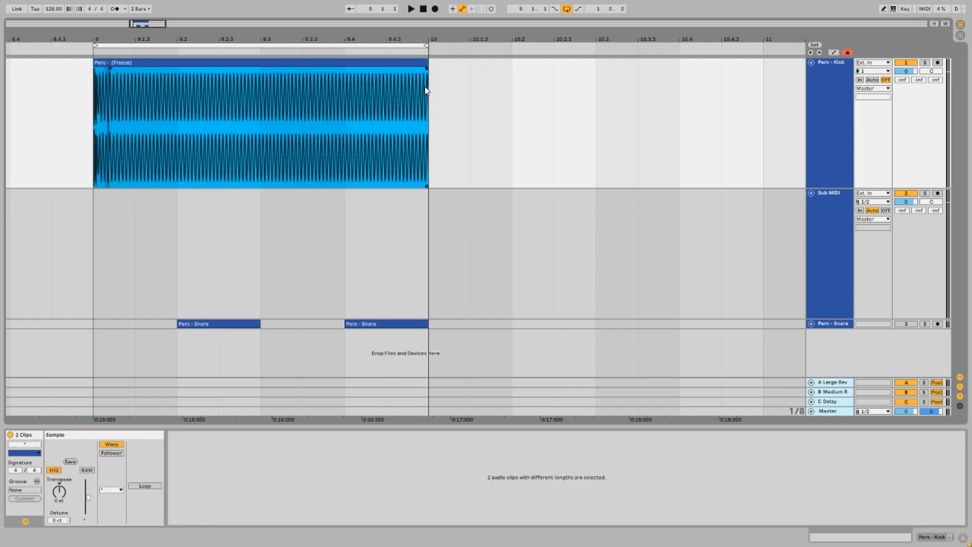
{"action": "left_click_drag", "start_coordinate": [427, 68], "coordinate": [427, 129]}
{"action": "key", "text": "ctrl+z"}
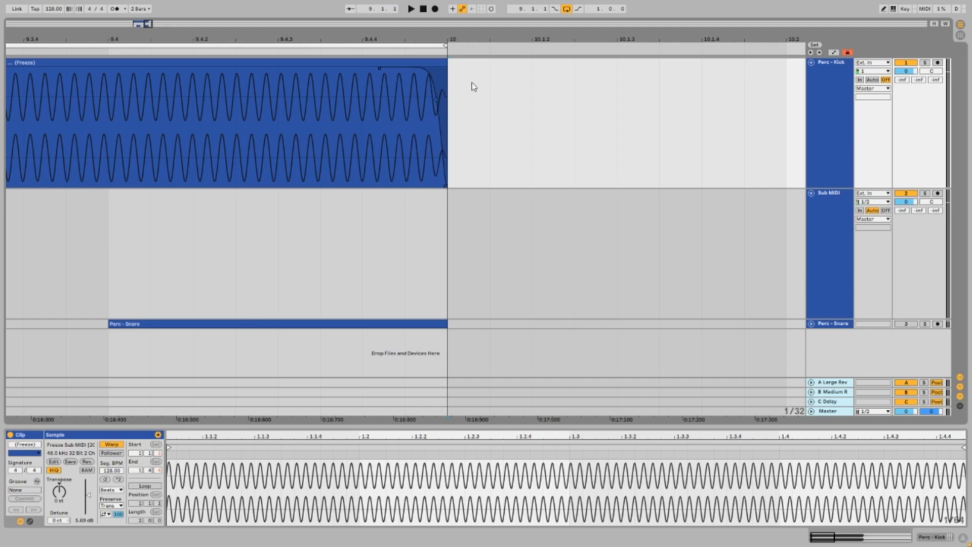
{"action": "left_click_drag", "start_coordinate": [381, 70], "coordinate": [406, 3]}
{"action": "key", "text": "z"}
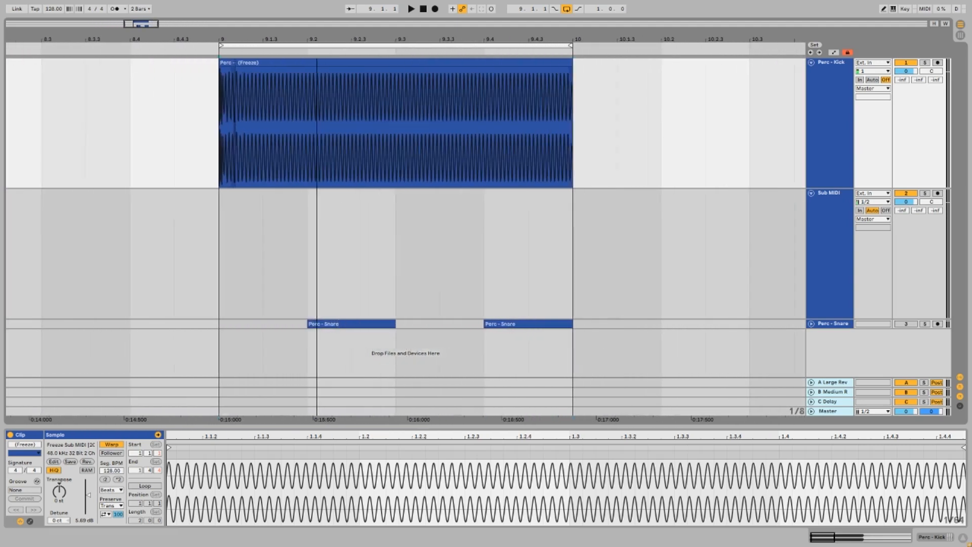
Step: Consolidate the kick and sub clips from bar 9 to bar 10 into one audio clip and audition it
{"action": "left_click_drag", "start_coordinate": [174, 120], "coordinate": [644, 123]}
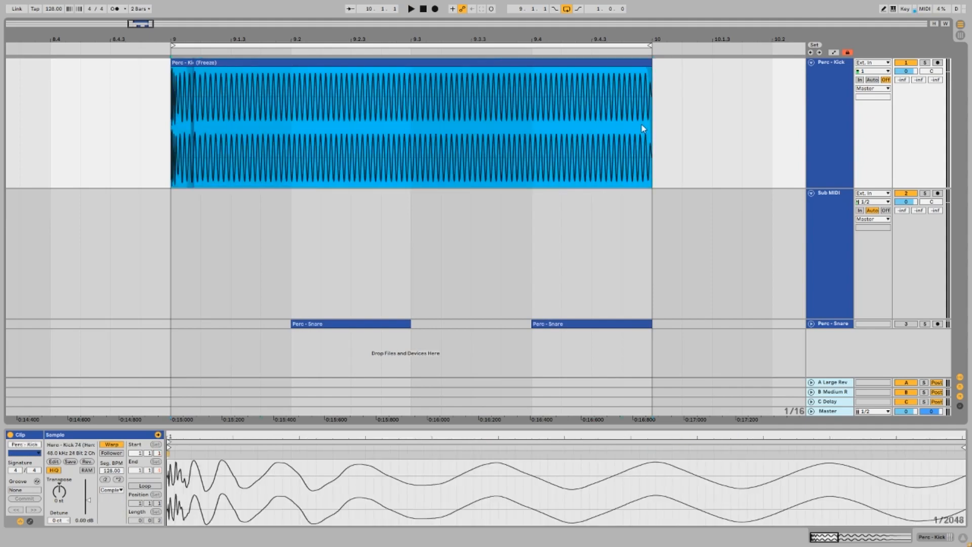
{"action": "key", "text": "ctrl+j"}
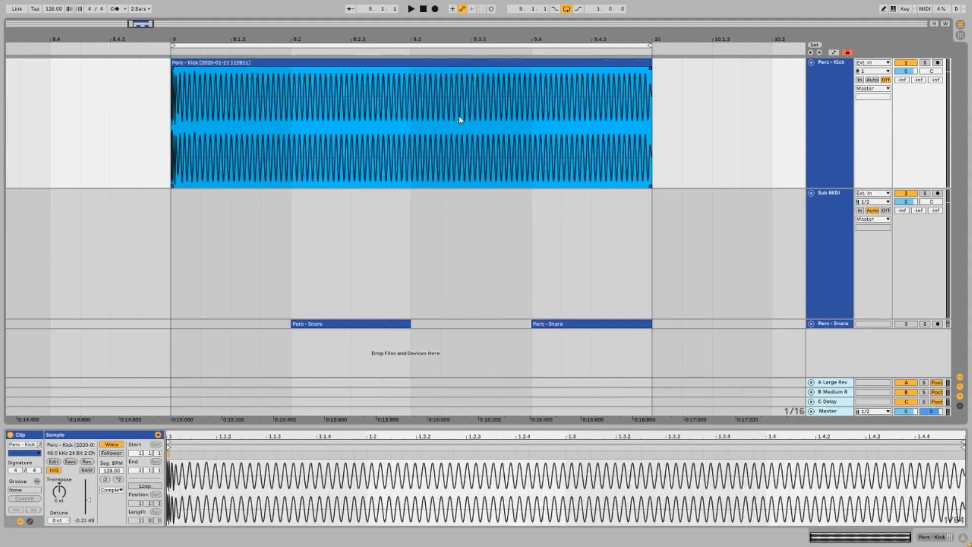
{"action": "mouse_move", "coordinate": [177, 39]}
{"action": "left_mouse_down"}
{"action": "mouse_move", "coordinate": [179, 55]}
{"action": "mouse_move", "coordinate": [181, 35]}
{"action": "left_mouse_up"}
{"action": "key", "text": "space"}
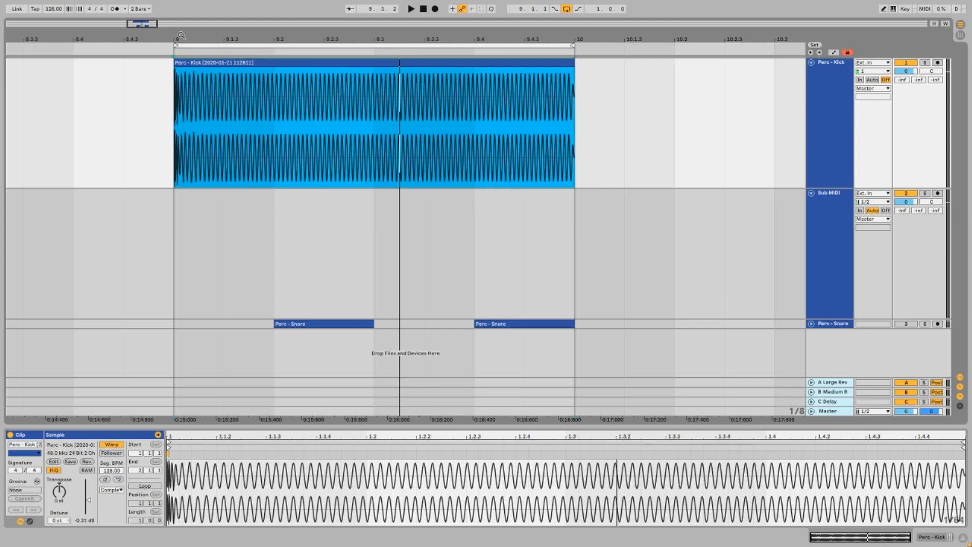
Step: Select the Sub MIDI track and examine the start of the consolidated clip's waveform at bar 9
{"action": "left_click", "coordinate": [836, 236]}
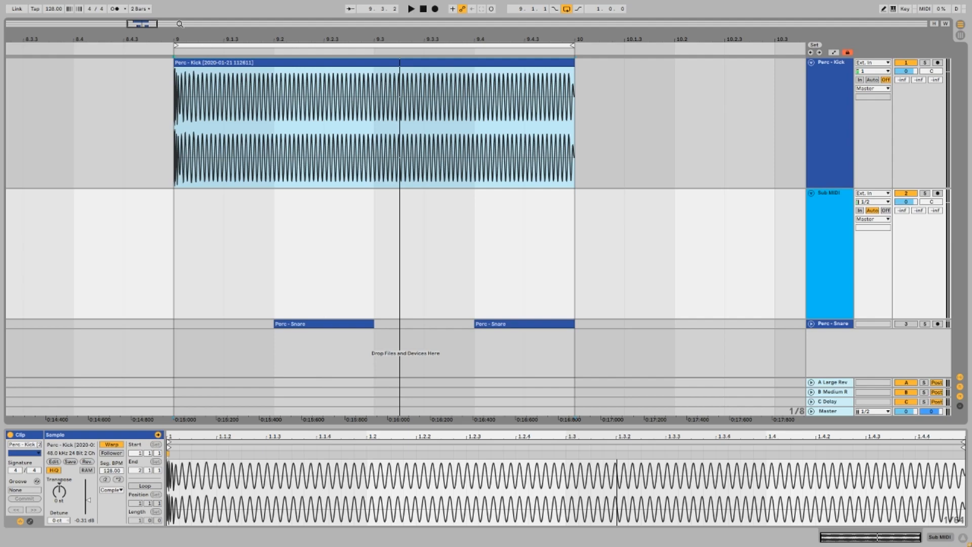
{"action": "left_click_drag", "start_coordinate": [179, 37], "coordinate": [179, 2]}
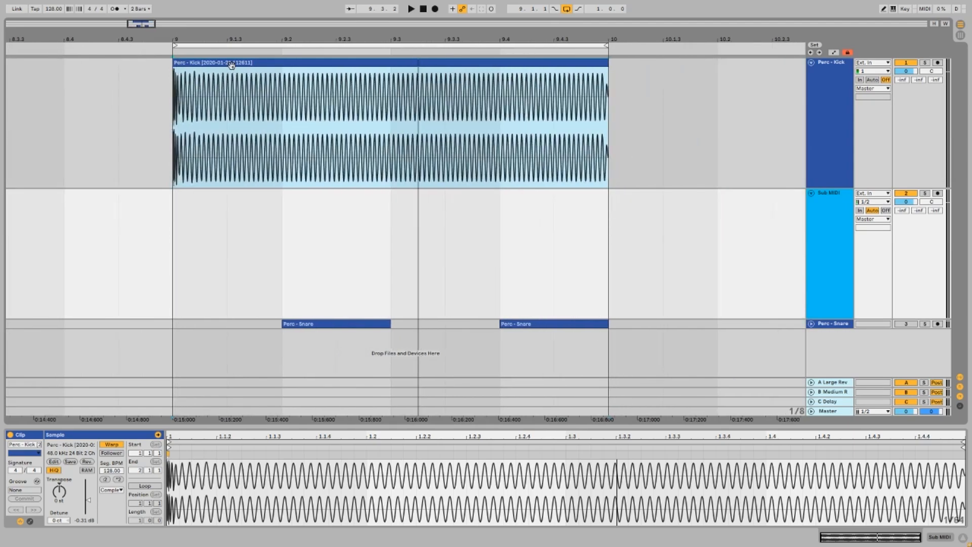
{"action": "left_click_drag", "start_coordinate": [170, 36], "coordinate": [180, 76]}
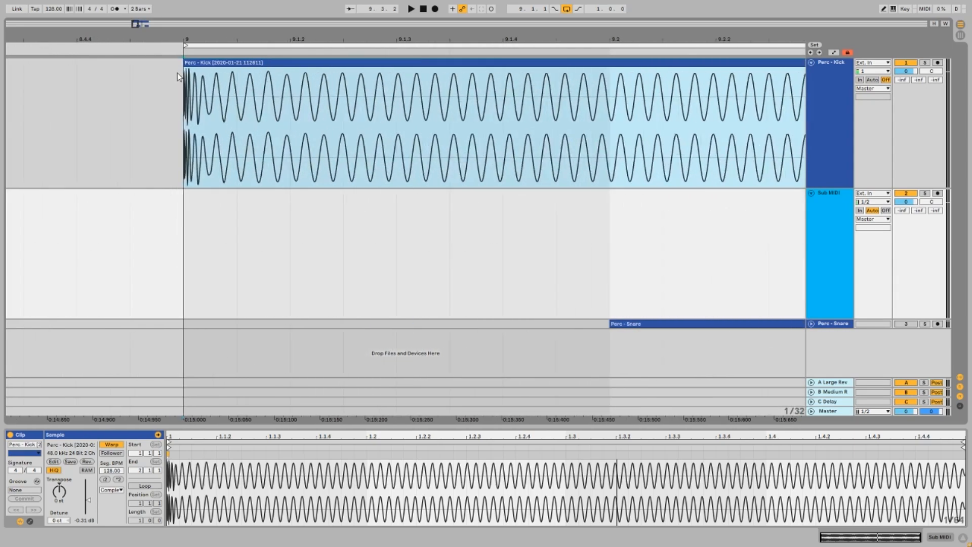
Step: Rename the consolidated clip on the Perc - Kick track as "Perc - Kick, G"
{"action": "left_click", "coordinate": [204, 64]}
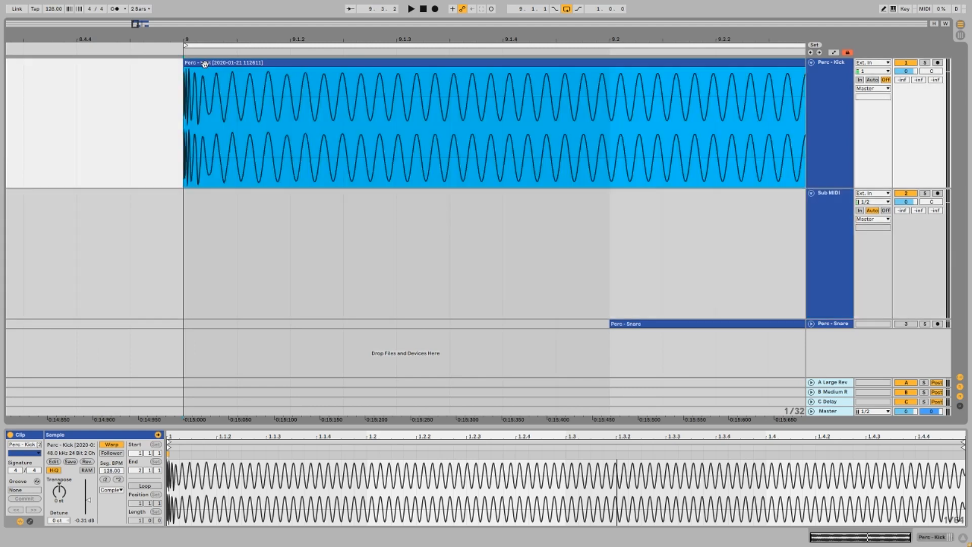
{"action": "key", "text": "ctrl+r"}
{"action": "key", "text": "ctrl+shift+Left"}
{"action": "key", "text": "ctrl+shift+Left"}
{"action": "key", "text": "ctrl+shift+Left"}
{"action": "key", "text": "ctrl+shift+Left"}
{"action": "key", "text": "ctrl+shift+Left"}
{"action": "key", "text": "BackSpace"}
{"action": "type", "text": ", G"}
{"action": "key", "text": "Return"}
Step: Open FabFilter Pro-Q 3 on the Perc - Kick track and set its output level to -3 dB while auditioning the loop
{"action": "left_click_drag", "start_coordinate": [214, 43], "coordinate": [210, 6]}
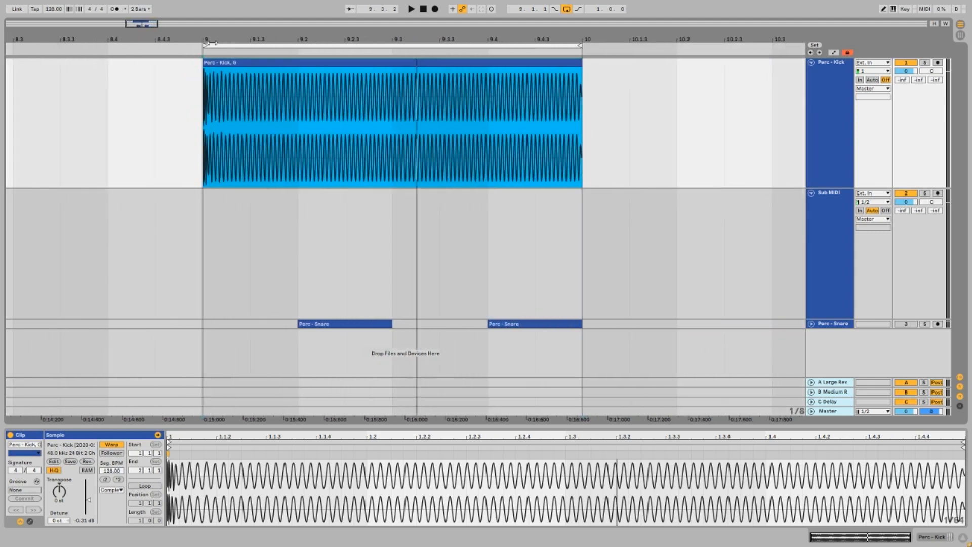
{"action": "left_click_drag", "start_coordinate": [493, 38], "coordinate": [493, 49]}
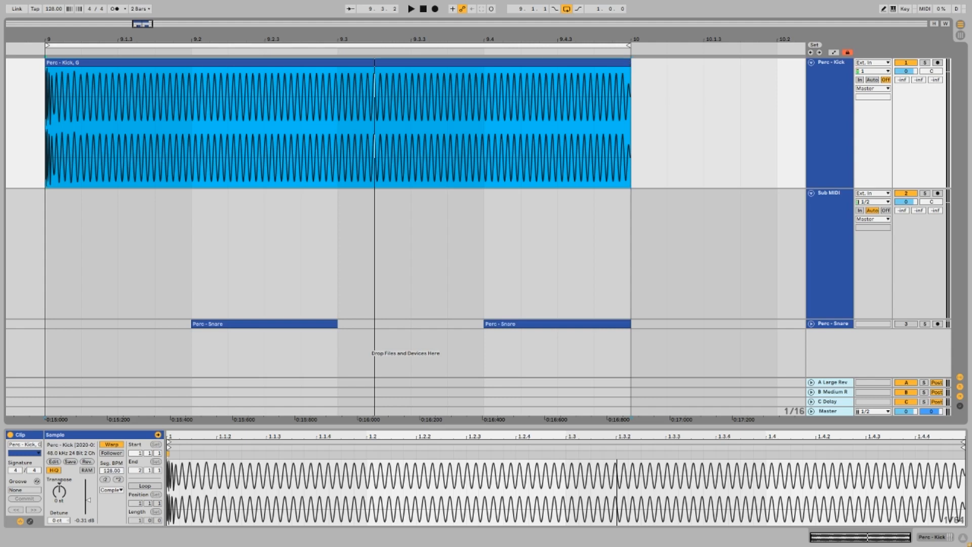
{"action": "left_click", "coordinate": [51, 488]}
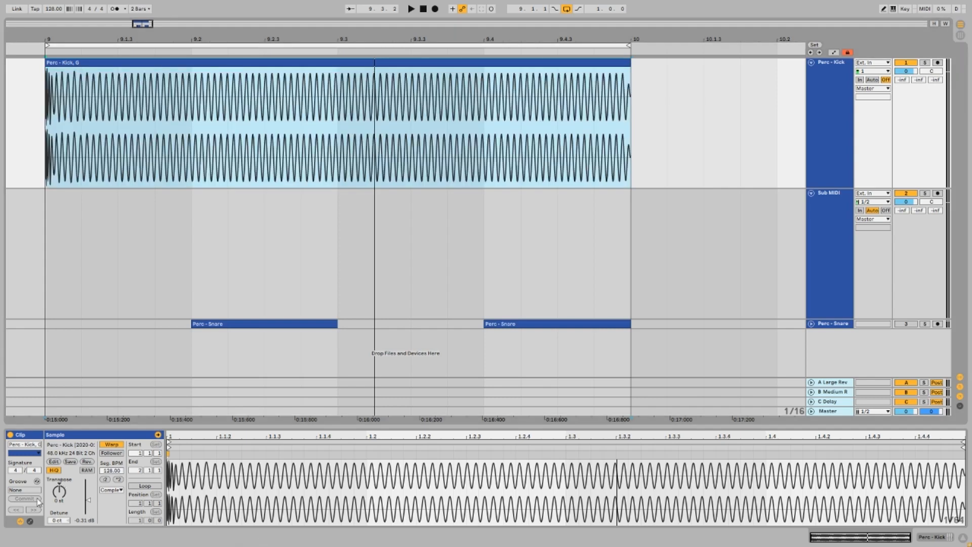
{"action": "key", "text": "shift+Tab"}
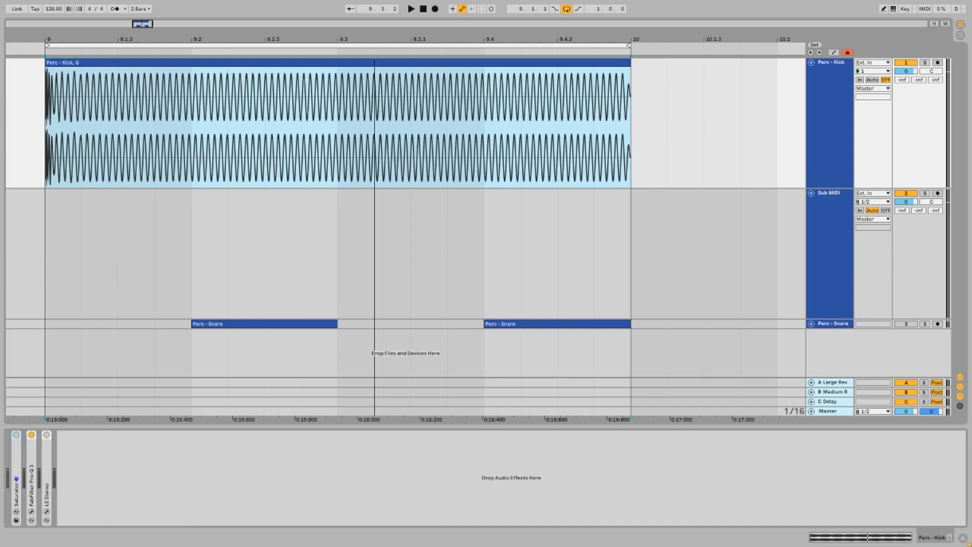
{"action": "left_click", "coordinate": [31, 514]}
{"action": "key", "text": "space"}
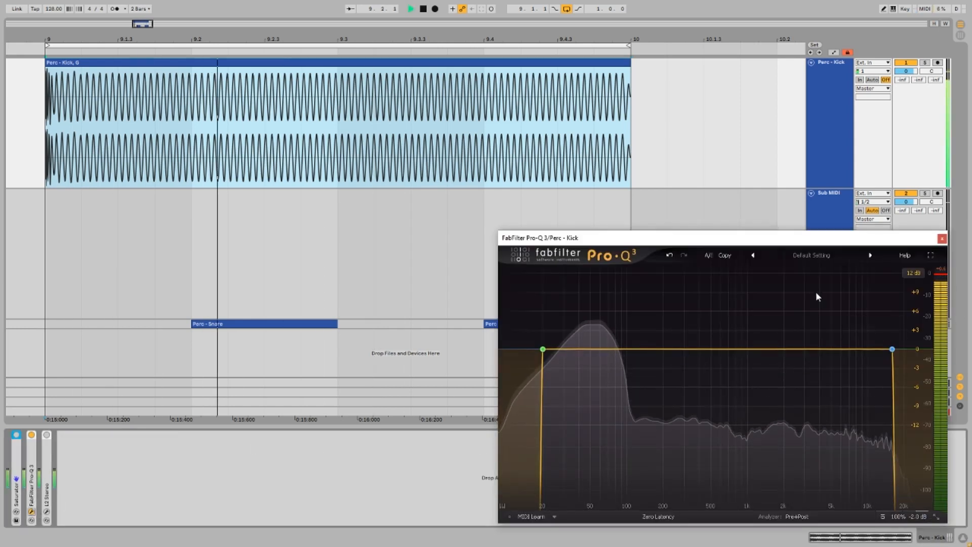
{"action": "double_click", "coordinate": [920, 520]}
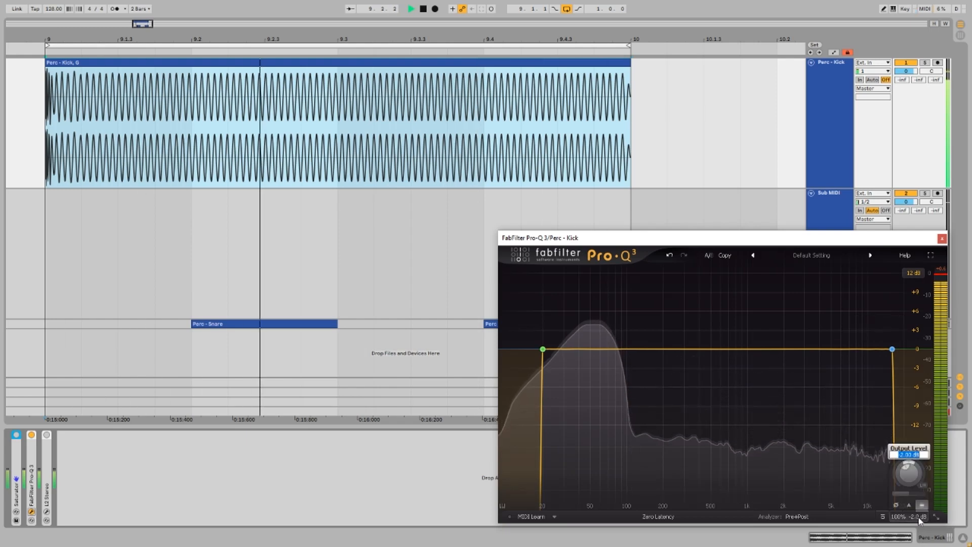
{"action": "type", "text": "-3"}
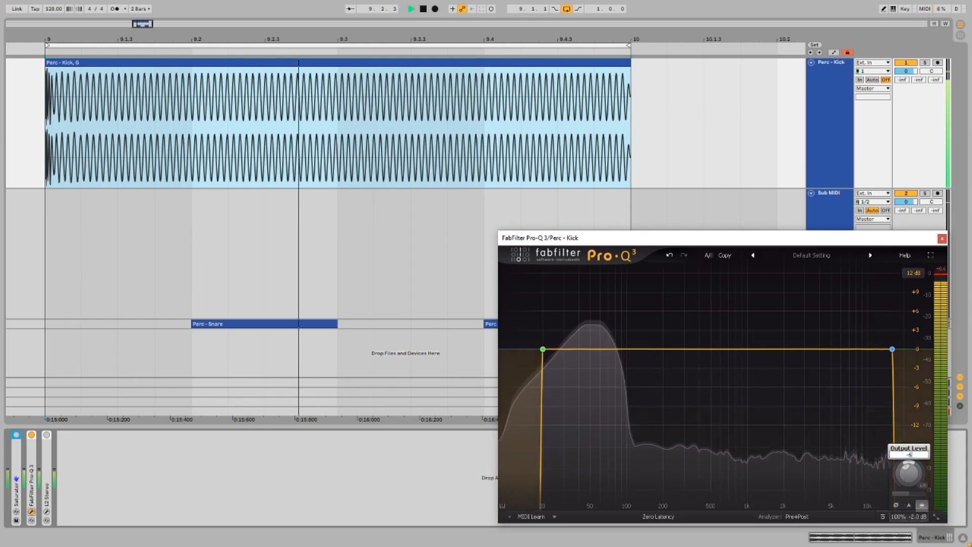
{"action": "key", "text": "Return"}
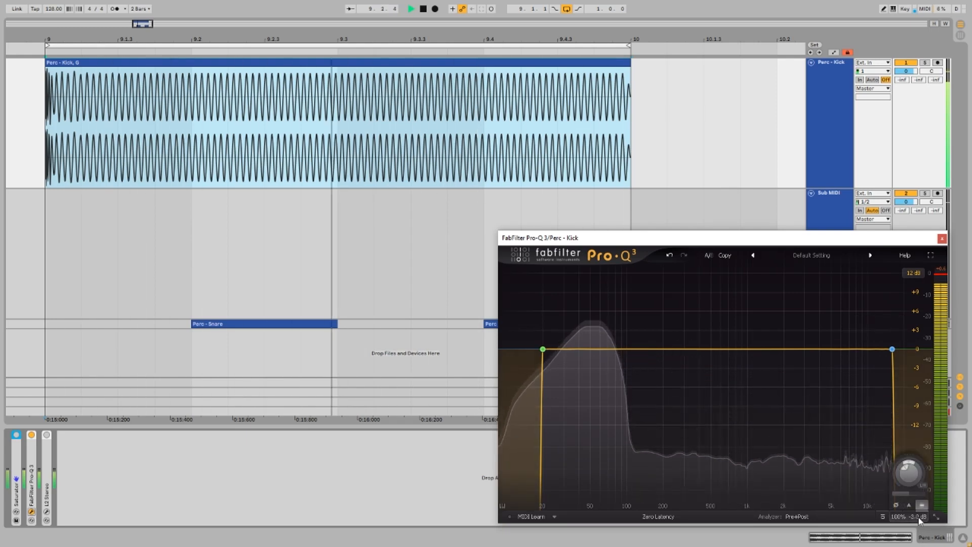
{"action": "key", "text": "space"}
{"action": "key", "text": "space"}
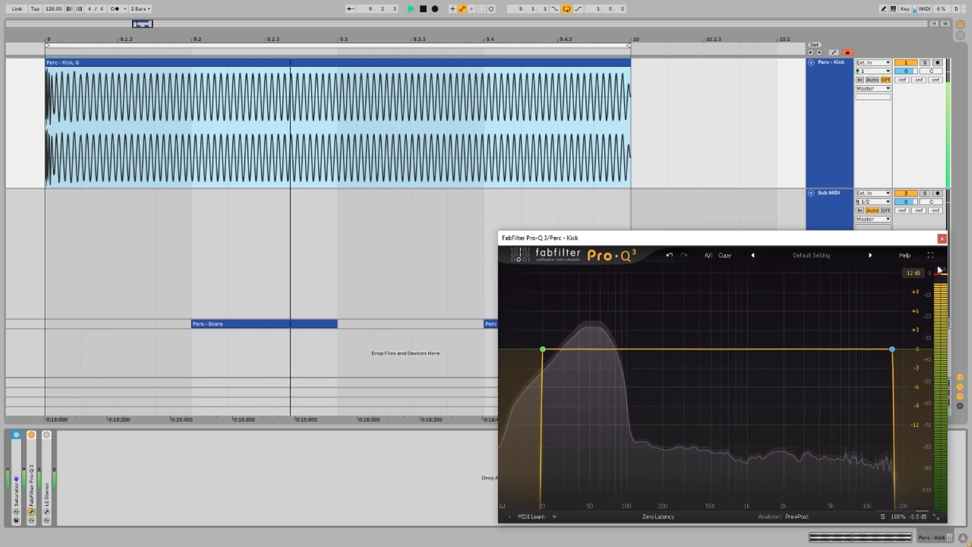
{"action": "key", "text": "space"}
Step: Enable and expand the Saturator on the Perc - Kick track, with 2 dB drive, -2 dB output and 65% dry/wet
{"action": "left_click", "coordinate": [16, 435]}
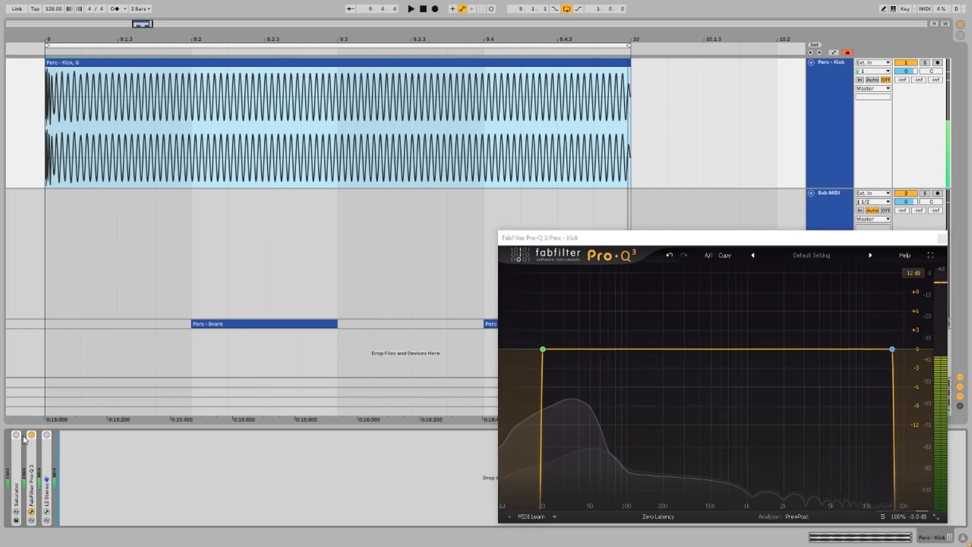
{"action": "left_click", "coordinate": [76, 454]}
{"action": "double_click", "coordinate": [17, 491]}
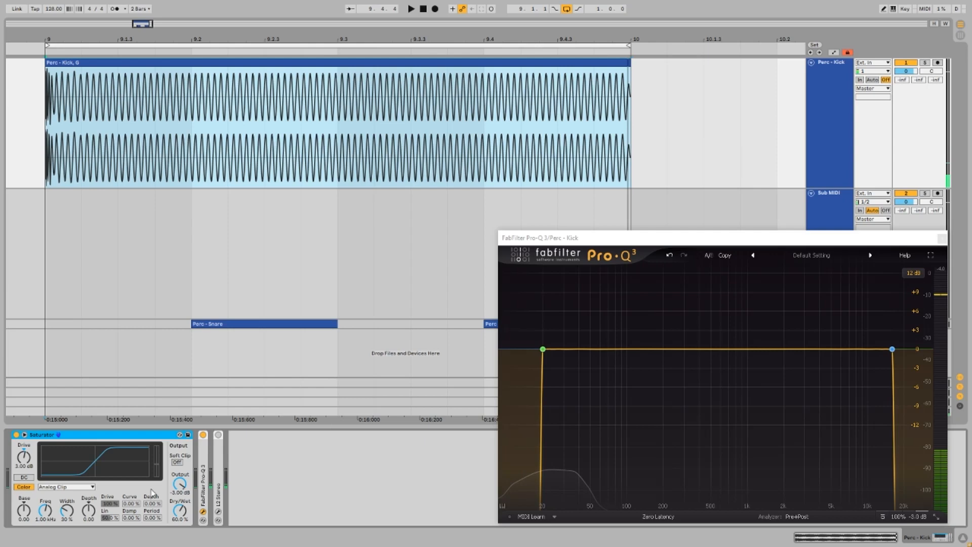
{"action": "double_click", "coordinate": [177, 487]}
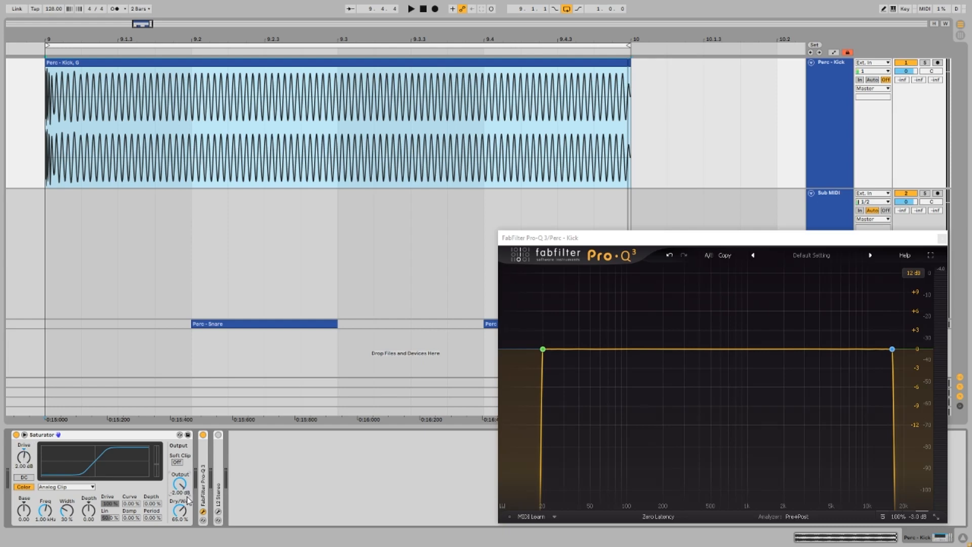
Step: Play the loop and compare the kick's spectrum with the Saturator bypassed and enabled
{"action": "key", "text": "space"}
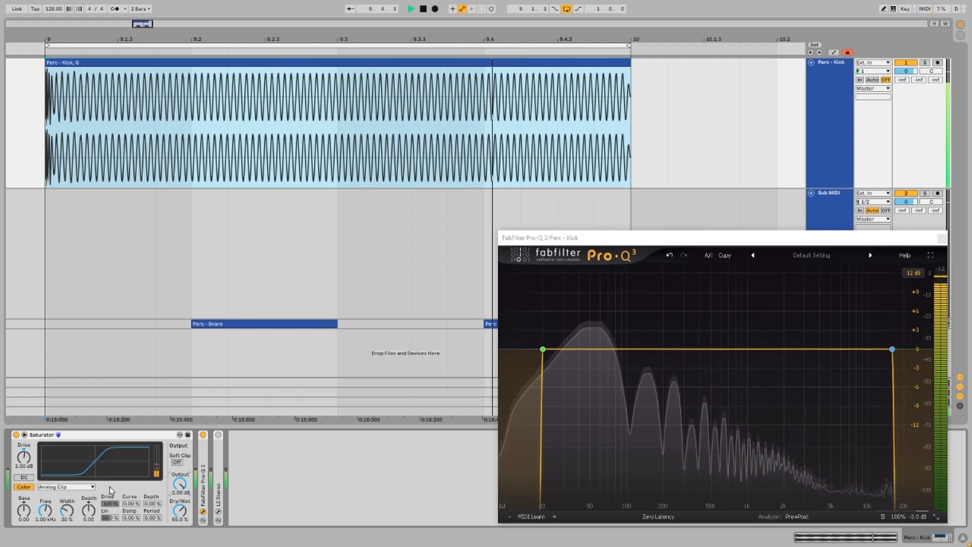
{"action": "left_click", "coordinate": [15, 435]}
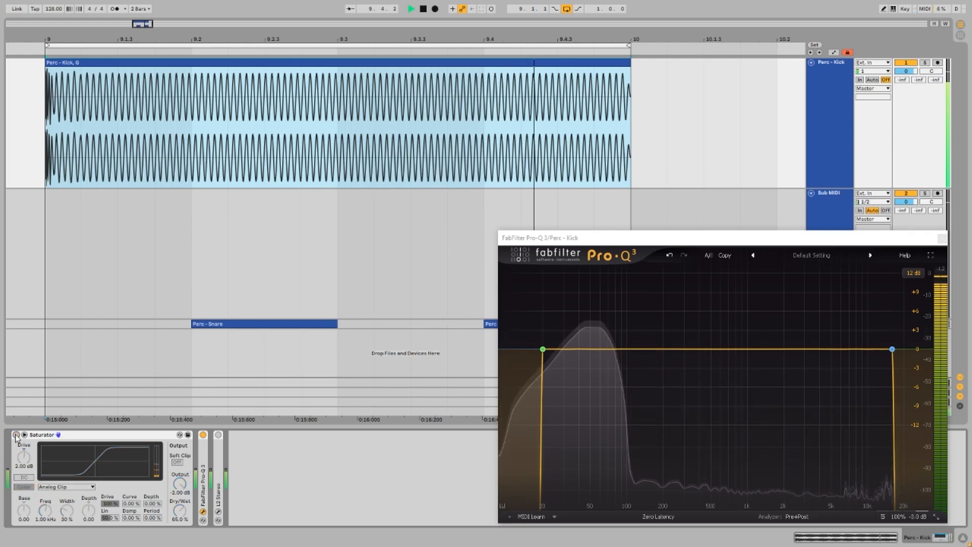
{"action": "left_click", "coordinate": [15, 435]}
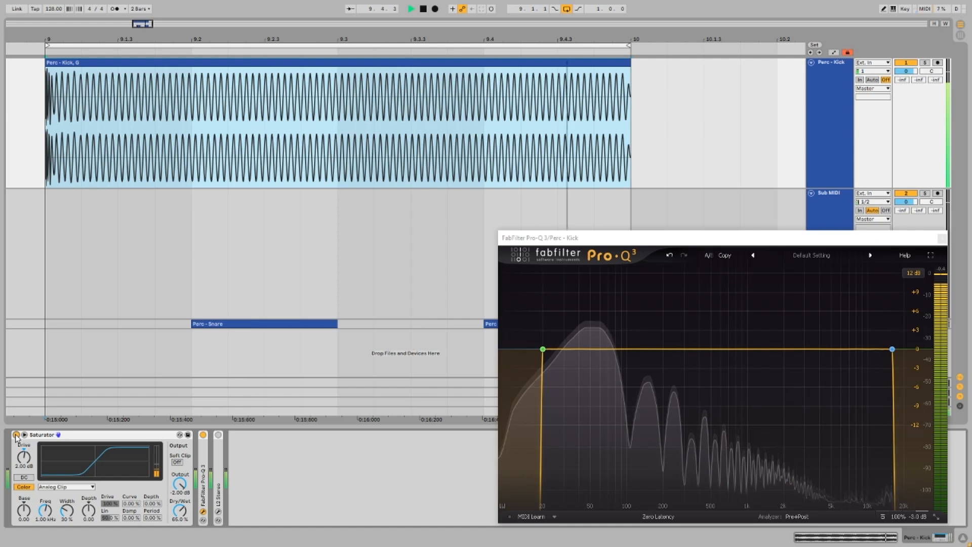
Step: Try the Sinoid Fold curve in the Saturator and return it to Analog Clip
{"action": "left_click", "coordinate": [51, 487]}
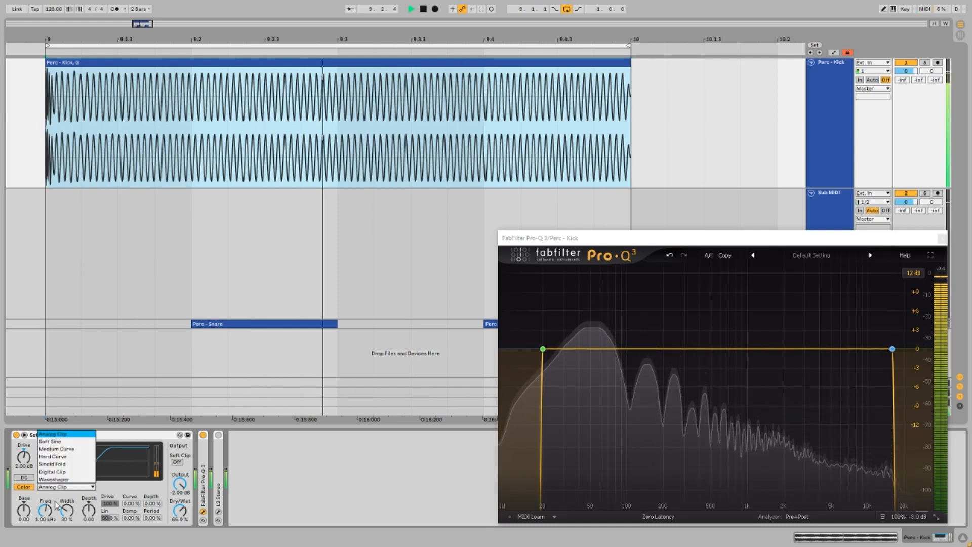
{"action": "left_click", "coordinate": [57, 464]}
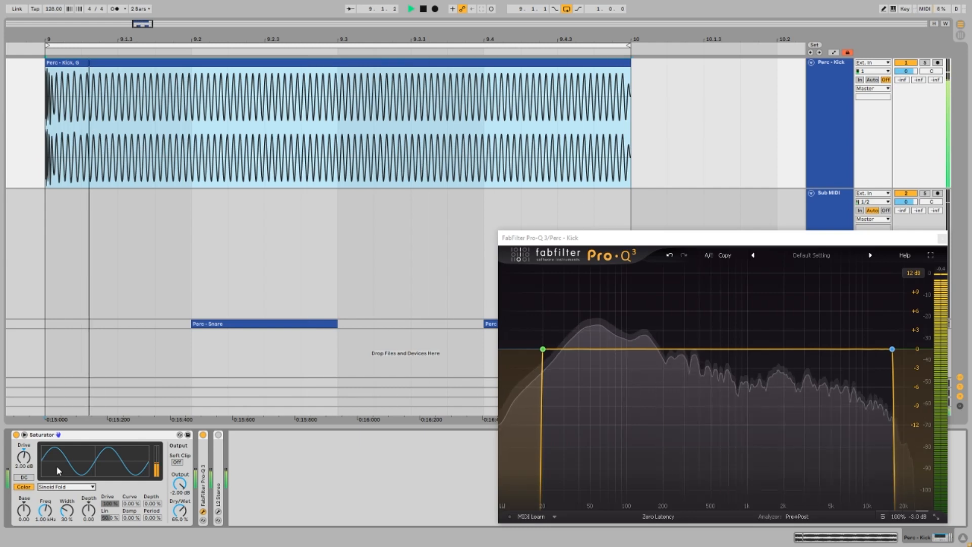
{"action": "left_click", "coordinate": [54, 488]}
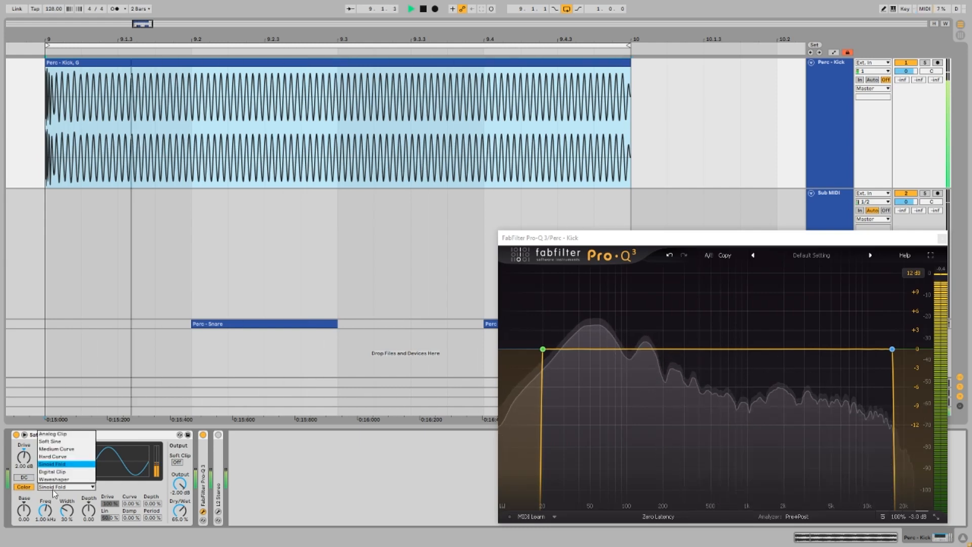
{"action": "left_click", "coordinate": [55, 439]}
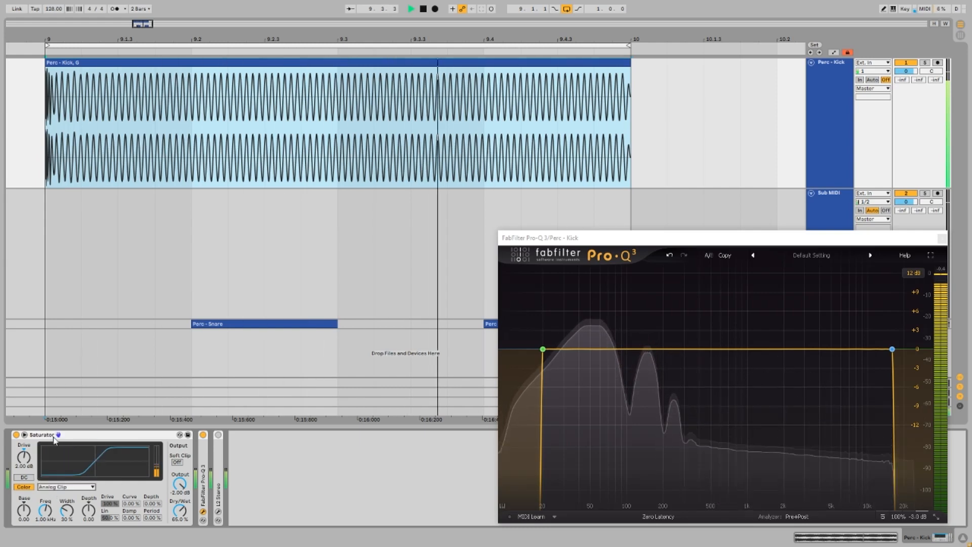
Step: Toggle the Saturator's Soft Clip option during playback and collapse the device
{"action": "left_click", "coordinate": [177, 462]}
{"action": "left_click", "coordinate": [177, 461]}
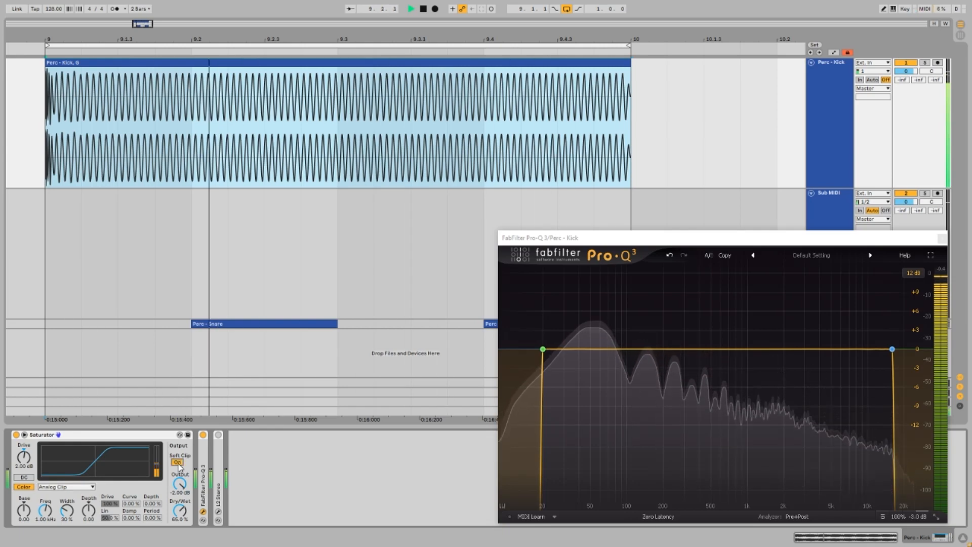
{"action": "double_click", "coordinate": [149, 436]}
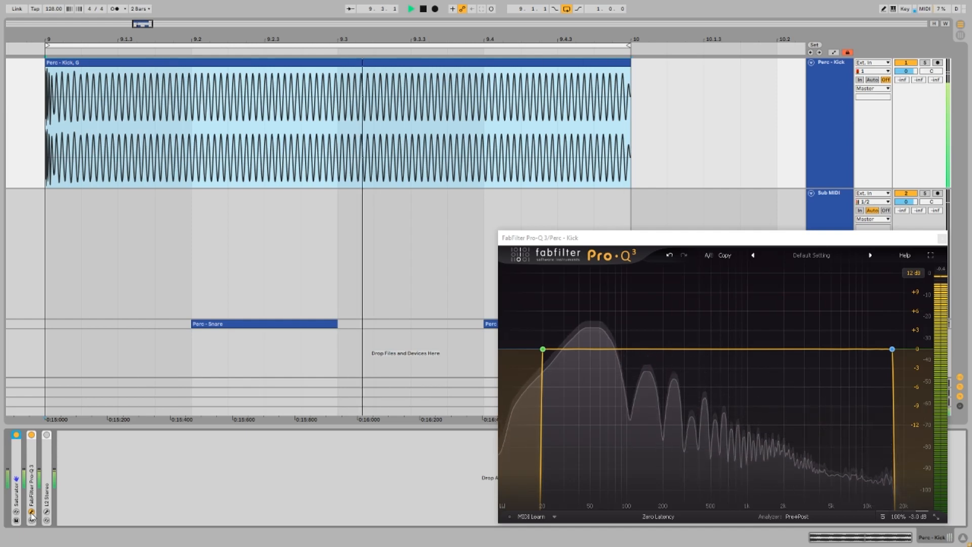
Step: Enable the L2 limiter on the Perc - Kick track with a threshold of -1.2, and close both plug-in windows
{"action": "left_click", "coordinate": [46, 512]}
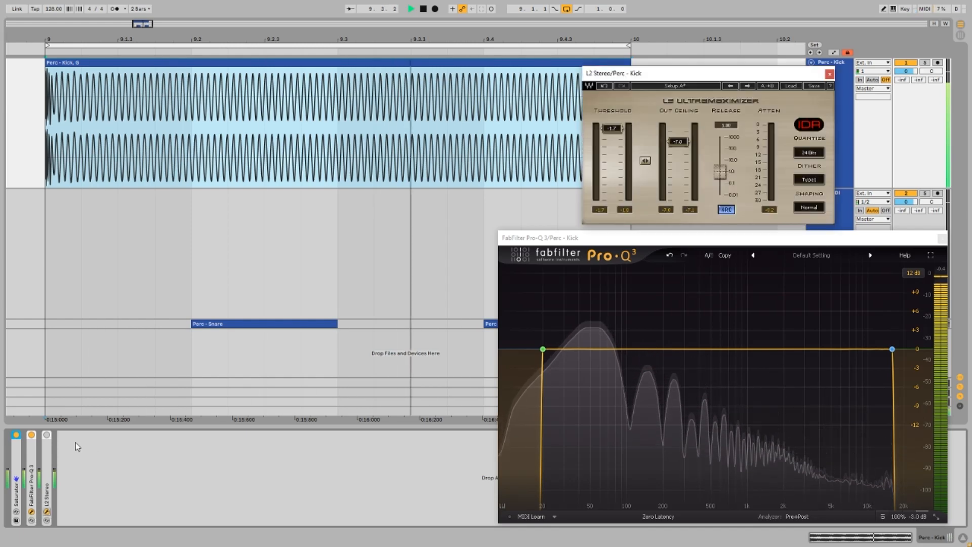
{"action": "left_click", "coordinate": [46, 435]}
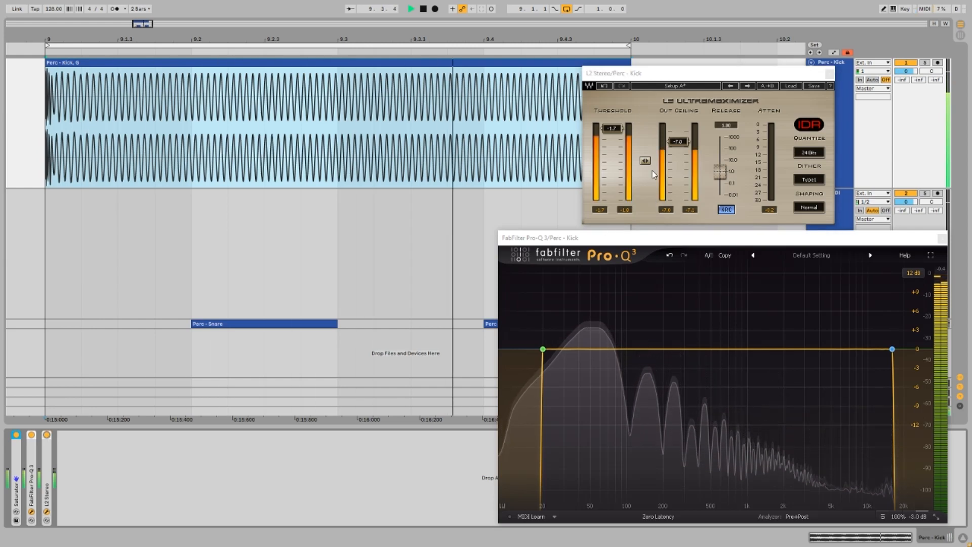
{"action": "left_click", "coordinate": [678, 145]}
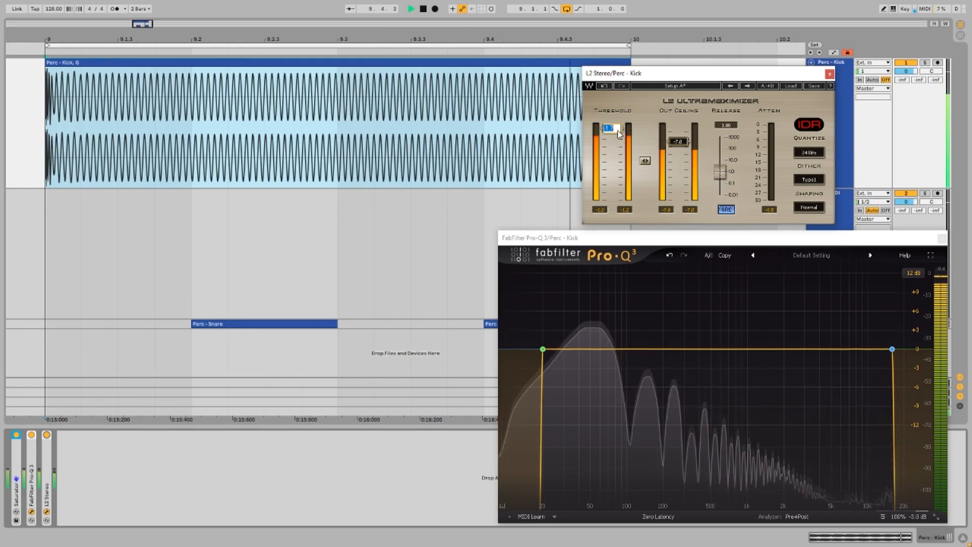
{"action": "key", "text": "Return"}
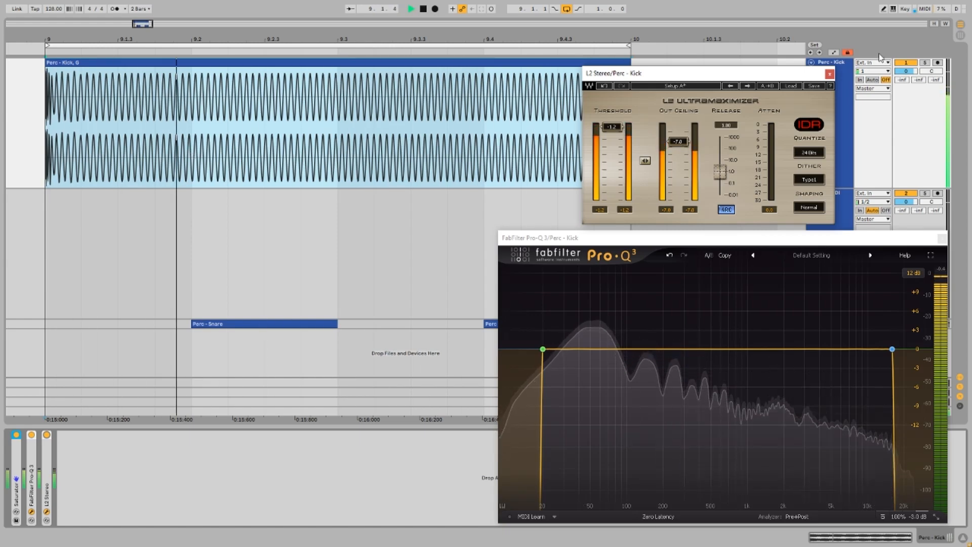
{"action": "left_click", "coordinate": [829, 73]}
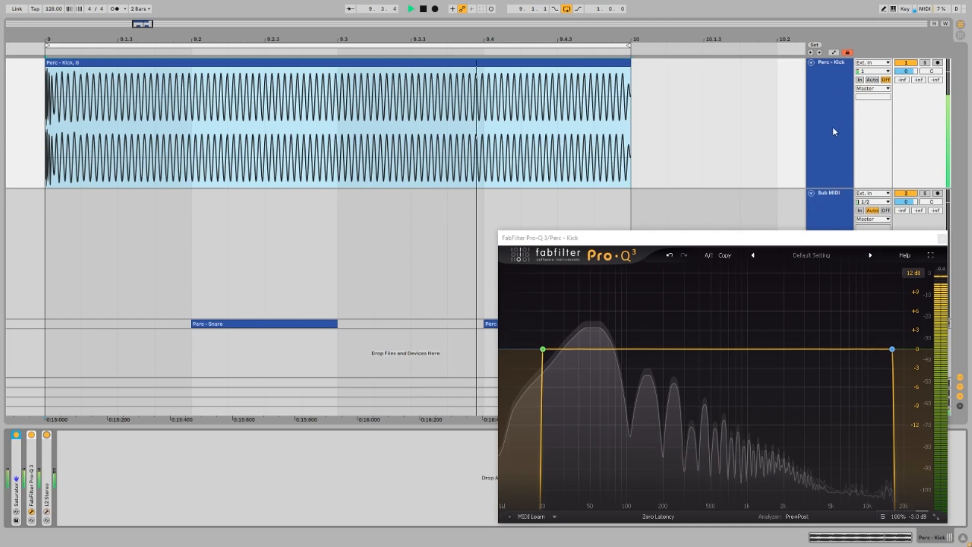
{"action": "left_click", "coordinate": [943, 238]}
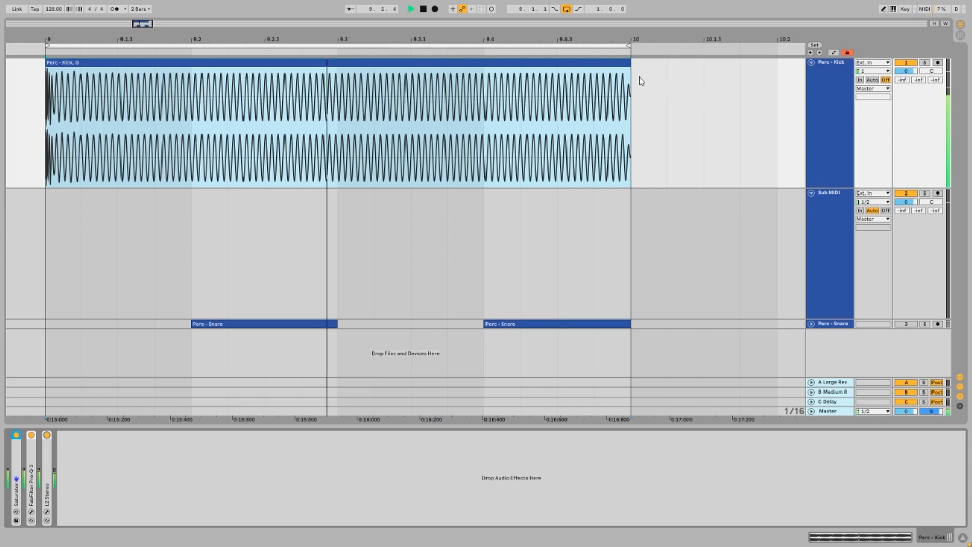
Step: Add a fade-out at the end of the Perc - Kick, G clip and shorten the clip to end at 9.2.3
{"action": "left_click_drag", "start_coordinate": [630, 71], "coordinate": [595, 72]}
{"action": "left_click_drag", "start_coordinate": [607, 121], "coordinate": [265, 70]}
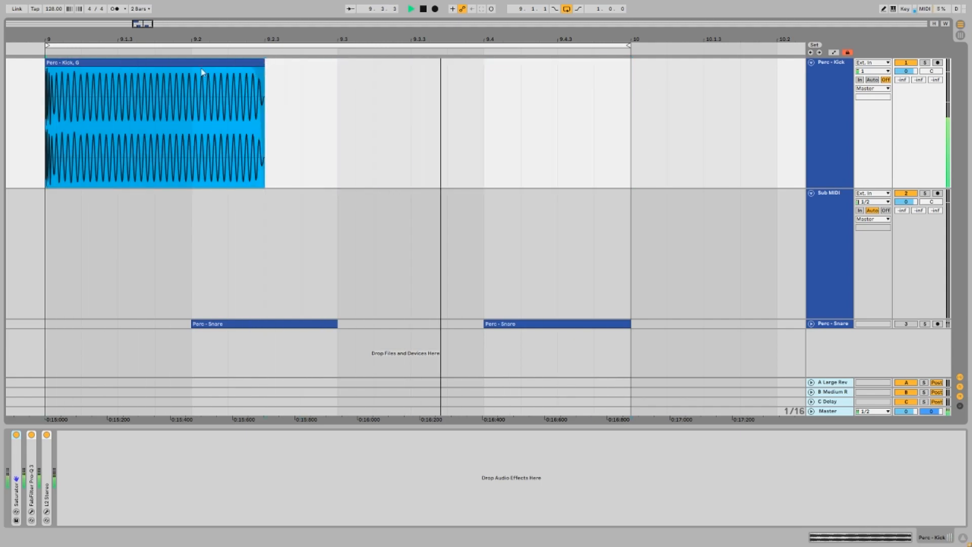
Step: Duplicate the shortened kick clip twice in a row, ending the first copy at 9.3.3 and the second at bar 10
{"action": "key", "text": "ctrl+d"}
{"action": "left_click_drag", "start_coordinate": [482, 74], "coordinate": [411, 74]}
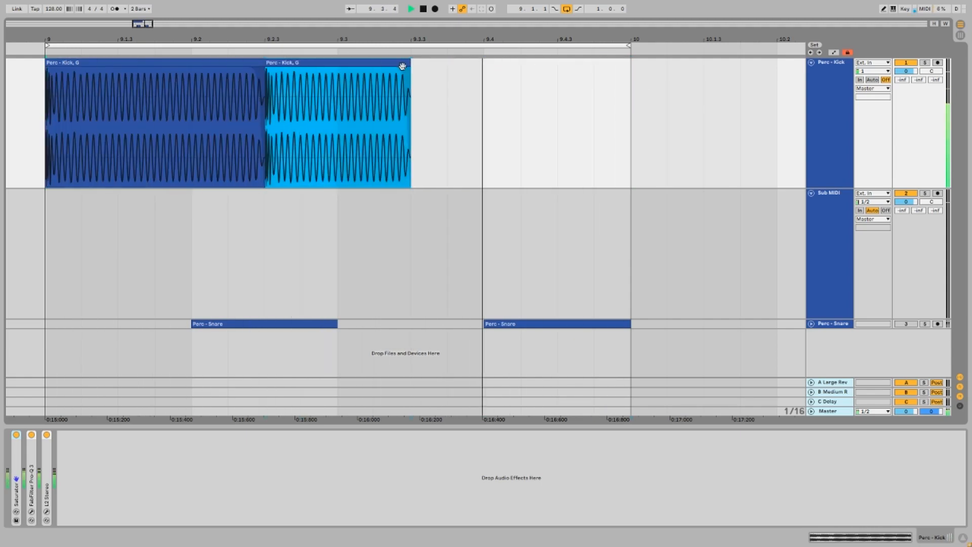
{"action": "key", "text": "ctrl+d"}
{"action": "left_click_drag", "start_coordinate": [552, 65], "coordinate": [630, 69]}
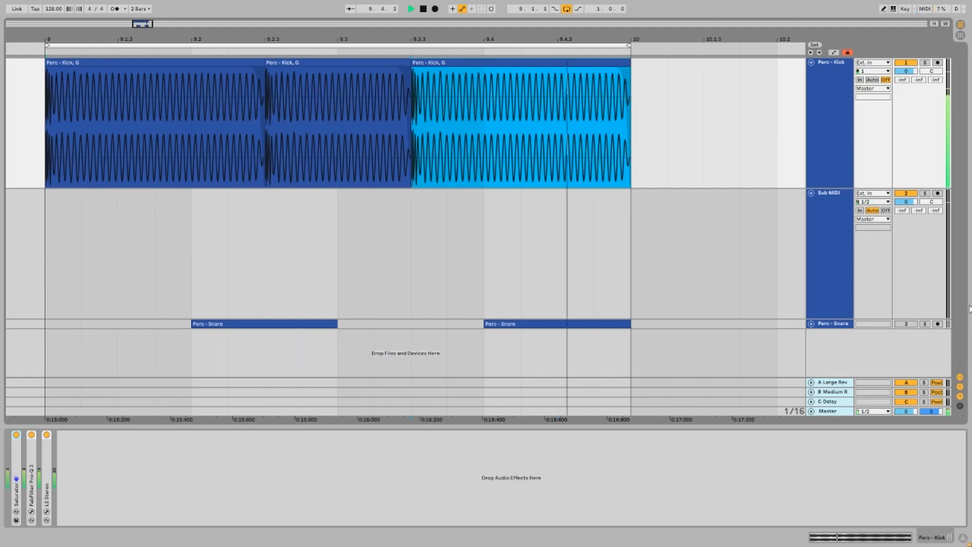
Step: Activate and unfold the Perc - Snare track, and fold the Sub MIDI track
{"action": "left_click", "coordinate": [907, 324]}
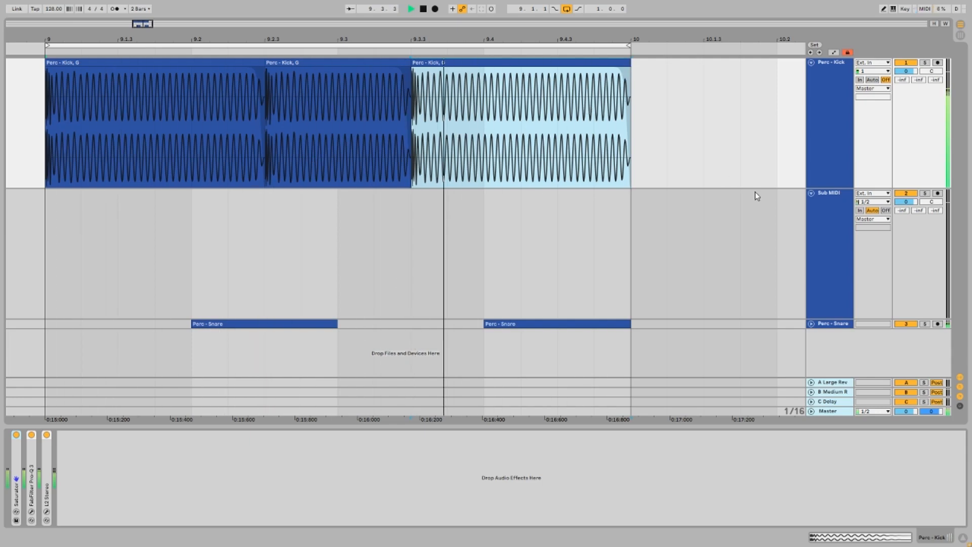
{"action": "left_click", "coordinate": [812, 193]}
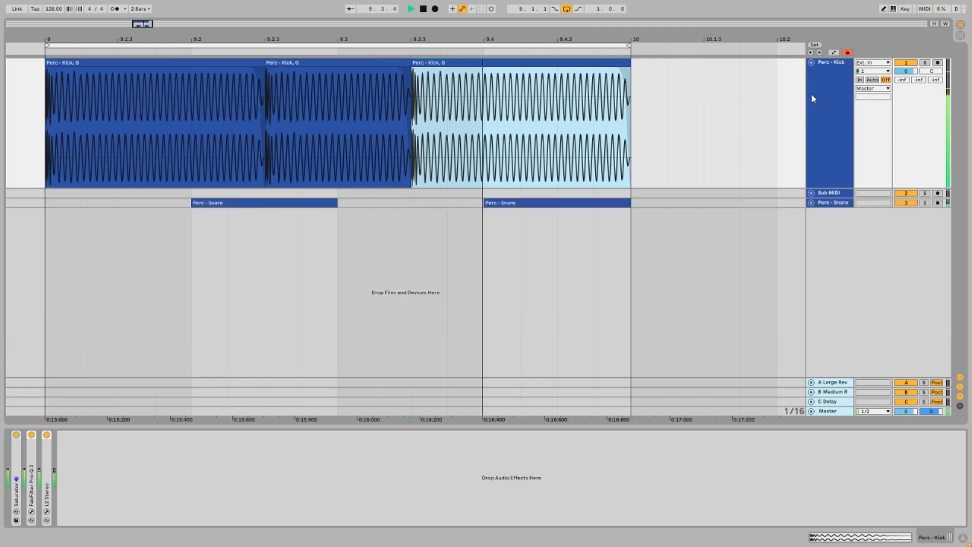
{"action": "left_click", "coordinate": [812, 203]}
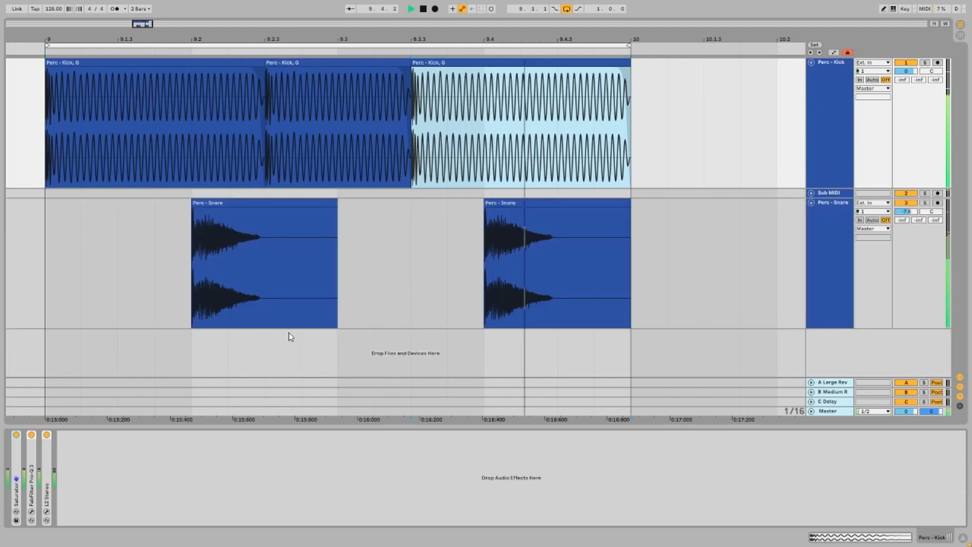
{"action": "left_click", "coordinate": [669, 95]}
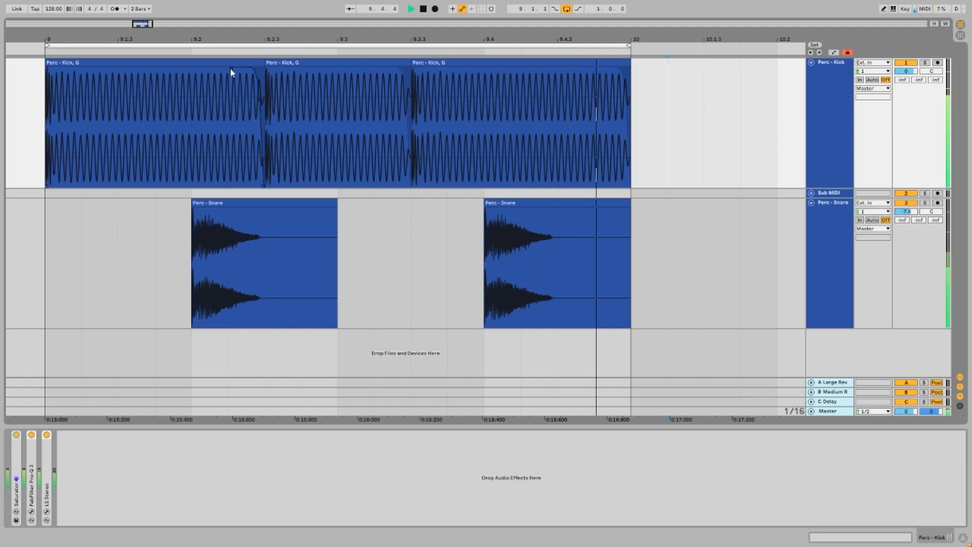
Step: Lengthen the fade-outs of the three Perc - Kick, G clips across most of each clip and bend their curves to decay earlier
{"action": "left_click_drag", "start_coordinate": [231, 69], "coordinate": [78, 67]}
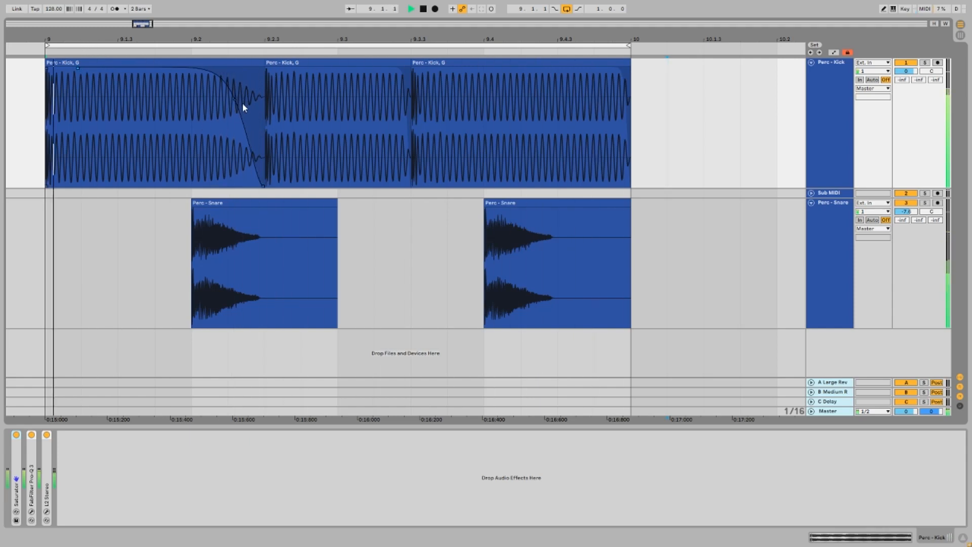
{"action": "left_click_drag", "start_coordinate": [223, 100], "coordinate": [186, 102]}
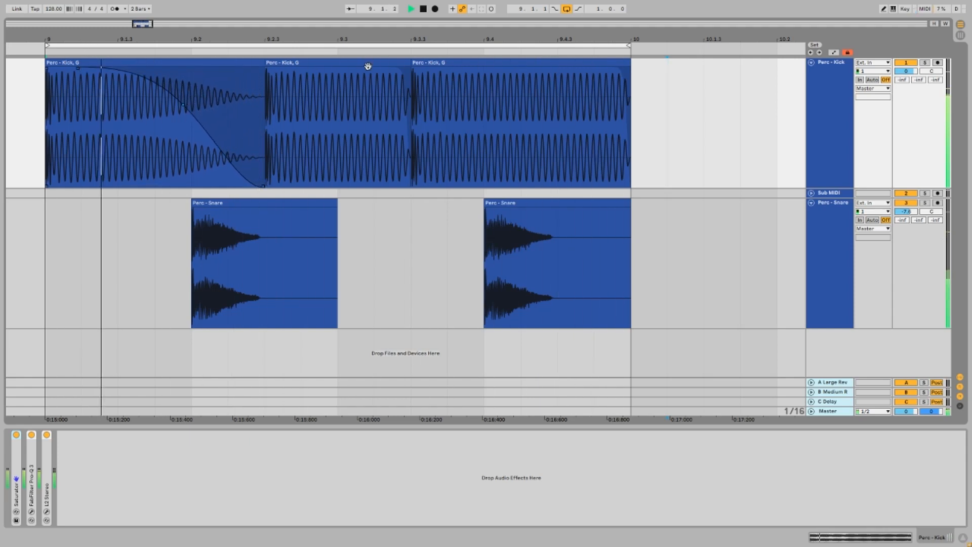
{"action": "left_click_drag", "start_coordinate": [379, 69], "coordinate": [292, 54]}
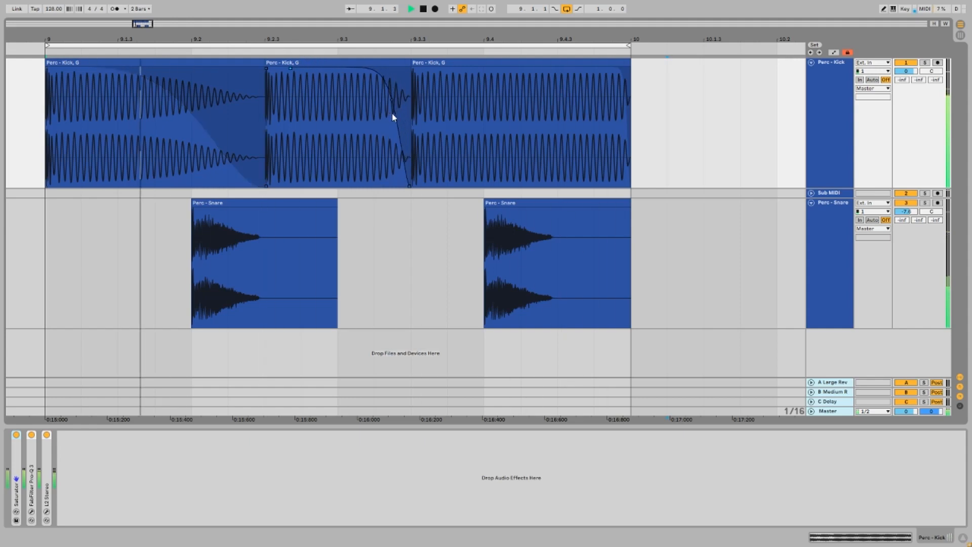
{"action": "left_click_drag", "start_coordinate": [393, 104], "coordinate": [363, 96]}
{"action": "left_click_drag", "start_coordinate": [628, 67], "coordinate": [445, 60]}
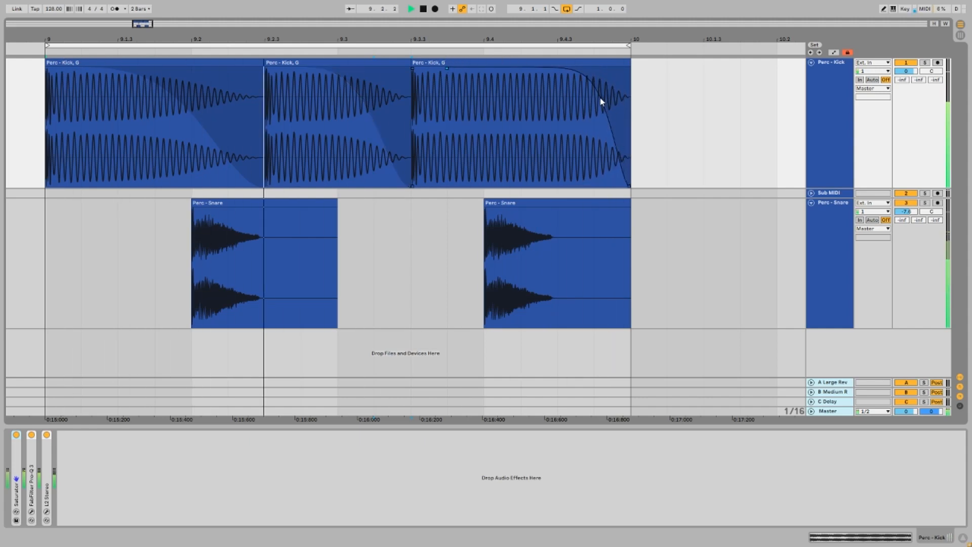
{"action": "left_click_drag", "start_coordinate": [600, 98], "coordinate": [547, 95]}
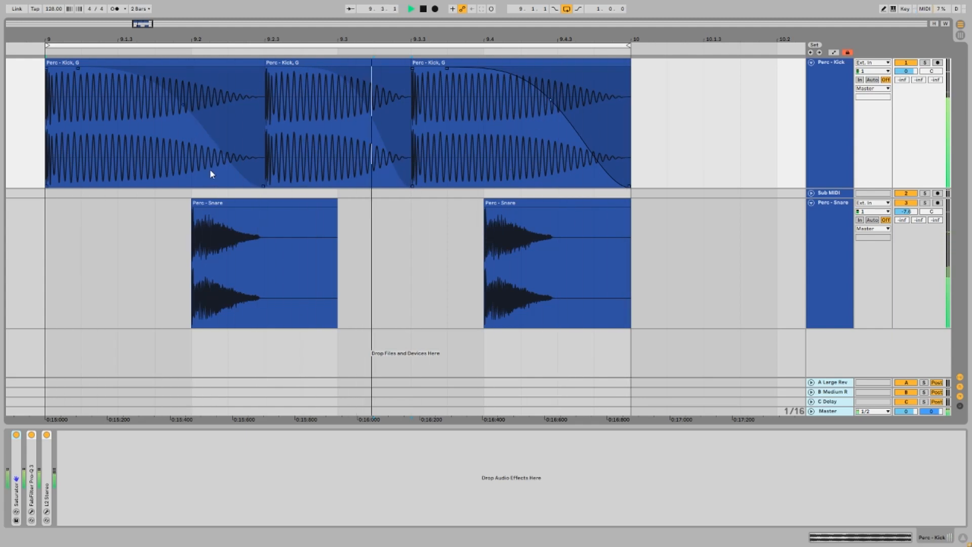
Step: Copy the first Perc - Kick, G clip into the second Session slot of the Perc - Kick track, adjusting the track width to check its name
{"action": "left_click", "coordinate": [99, 63]}
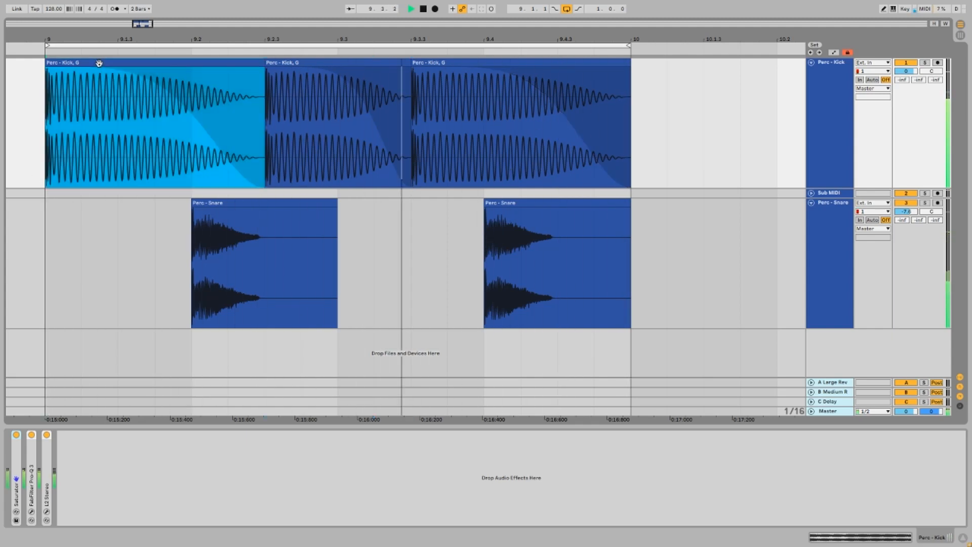
{"action": "key", "text": "Tab"}
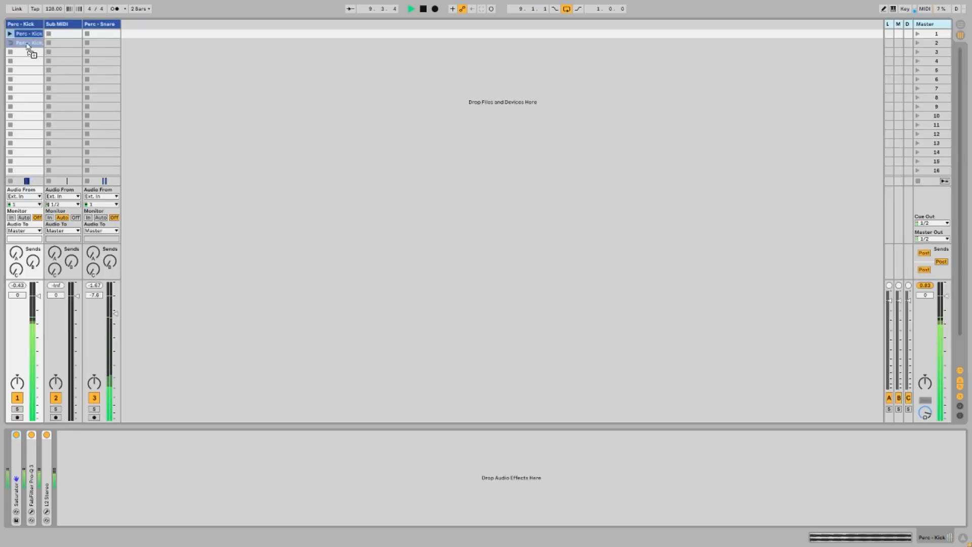
{"action": "left_click_drag", "start_coordinate": [28, 46], "coordinate": [103, 33]}
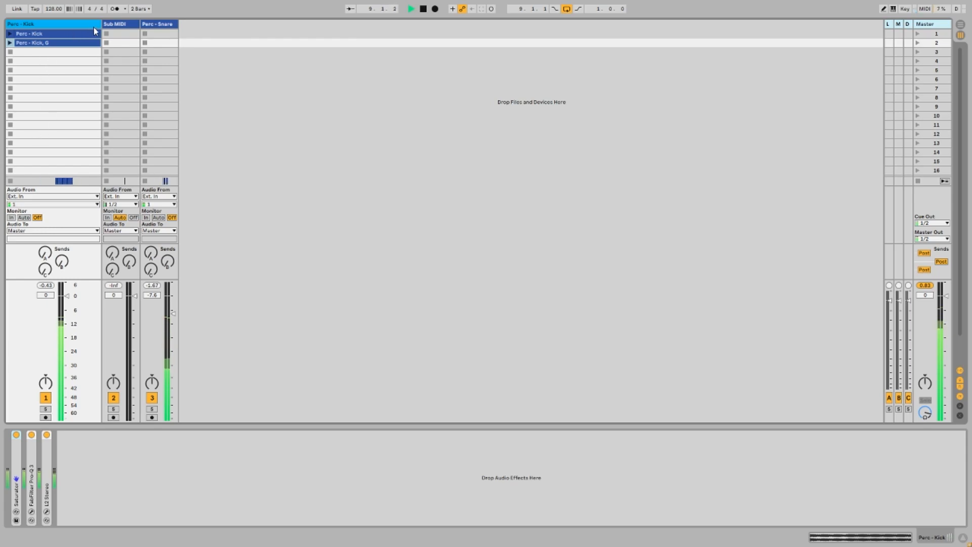
{"action": "left_click_drag", "start_coordinate": [100, 24], "coordinate": [49, 22]}
Step: Place the stored Perc - Kick, G clip without its fade at bar 10 in the arrangement and extend it to end at 10.3
{"action": "key", "text": "Tab"}
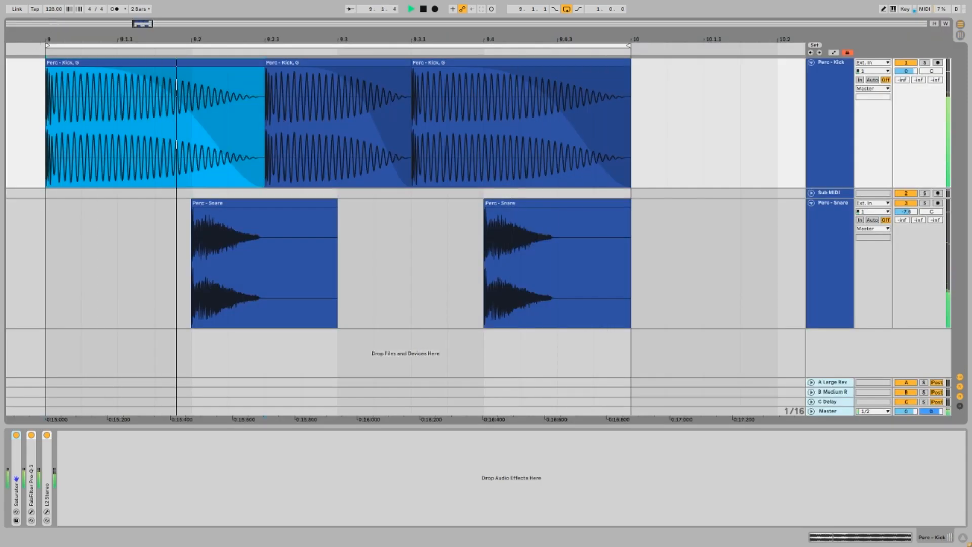
{"action": "left_click_drag", "start_coordinate": [539, 157], "coordinate": [649, 152]}
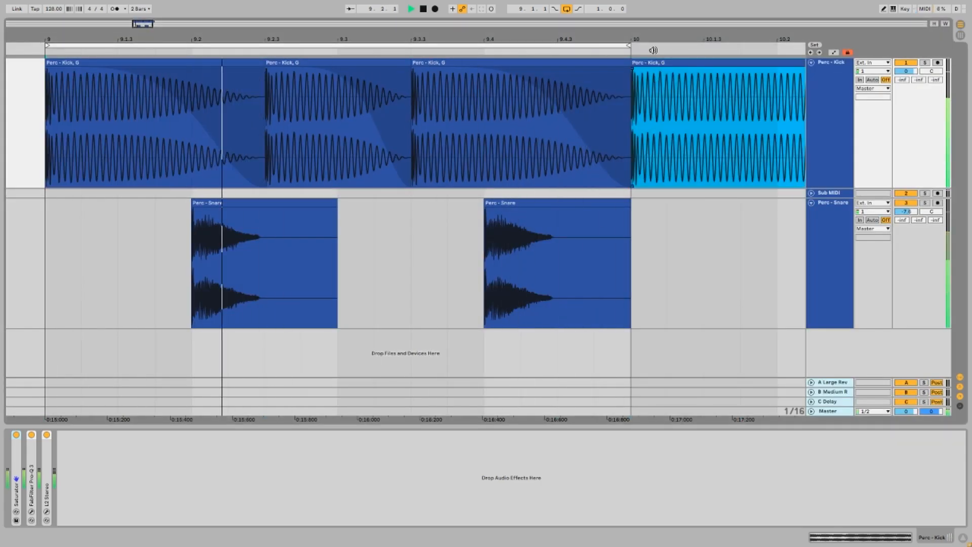
{"action": "left_click_drag", "start_coordinate": [654, 40], "coordinate": [254, 34]}
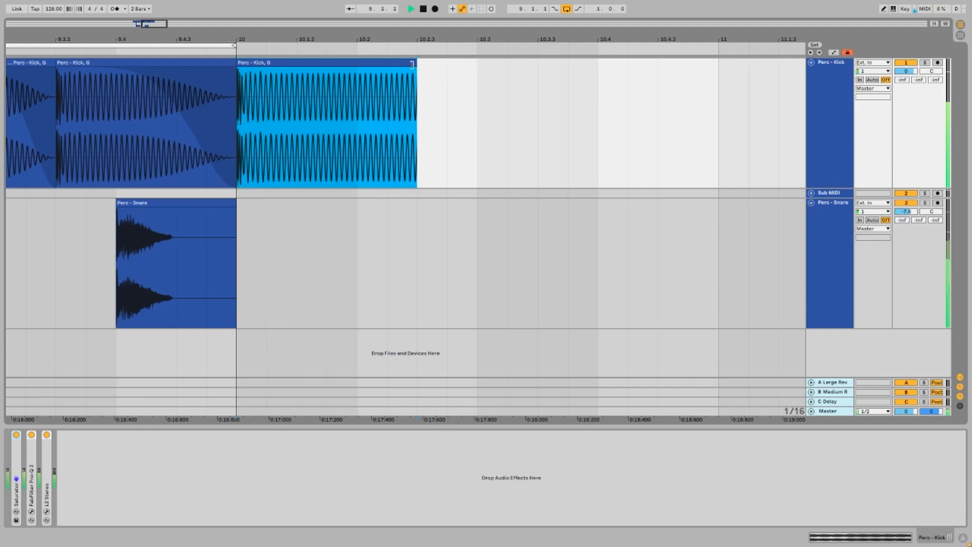
{"action": "left_click_drag", "start_coordinate": [412, 64], "coordinate": [482, 60]}
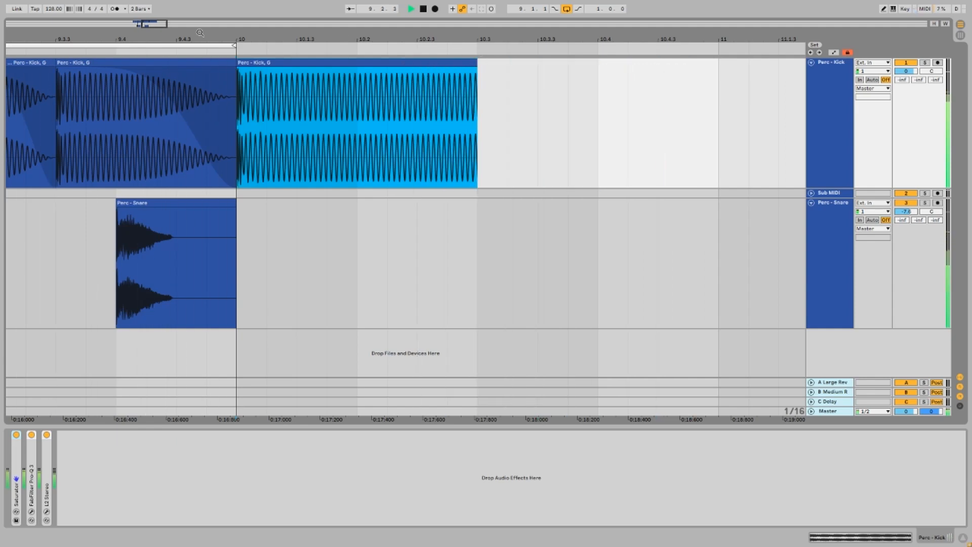